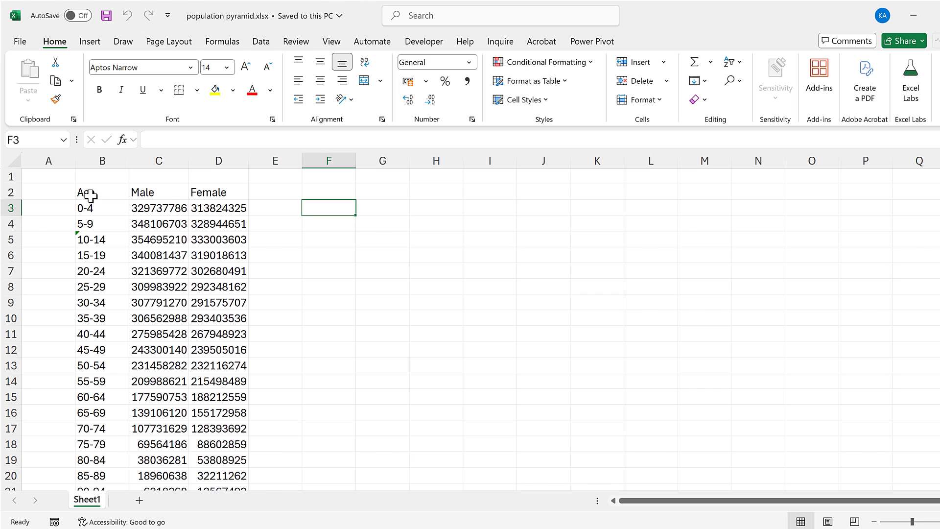
- Insert a 2-D clustered bar chart from the Age, Male and Female data, and place it enlarged beside the table
{"action": "left_click_drag", "start_coordinate": [90, 195], "coordinate": [219, 455]}
{"action": "scroll", "coordinate": [431, 319], "scroll_direction": "up", "scroll_amount": 2}
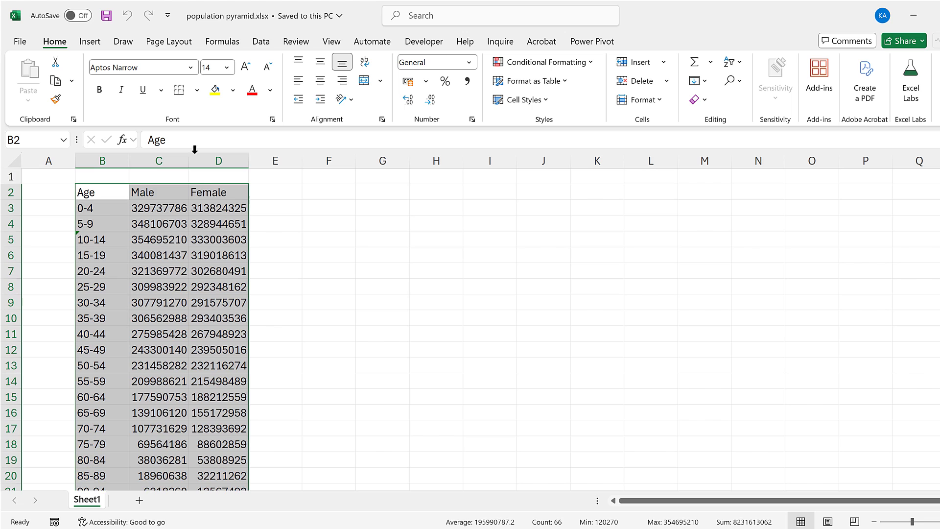
{"action": "left_click", "coordinate": [91, 43]}
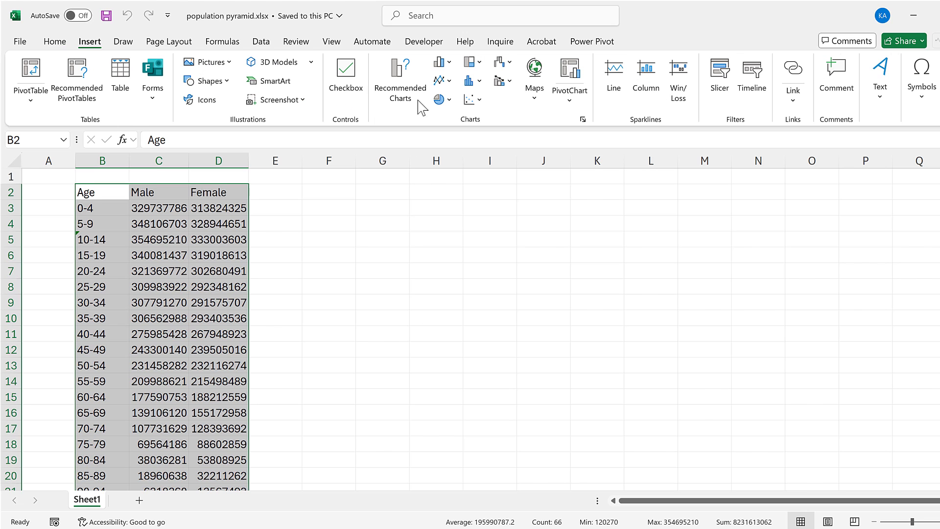
{"action": "left_click", "coordinate": [442, 63]}
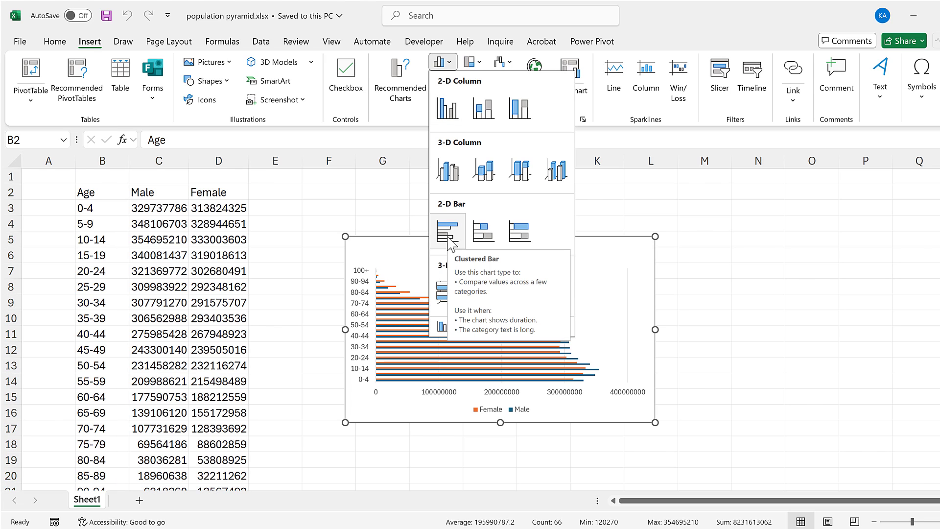
{"action": "left_click", "coordinate": [449, 240]}
{"action": "left_click_drag", "start_coordinate": [436, 237], "coordinate": [403, 181]}
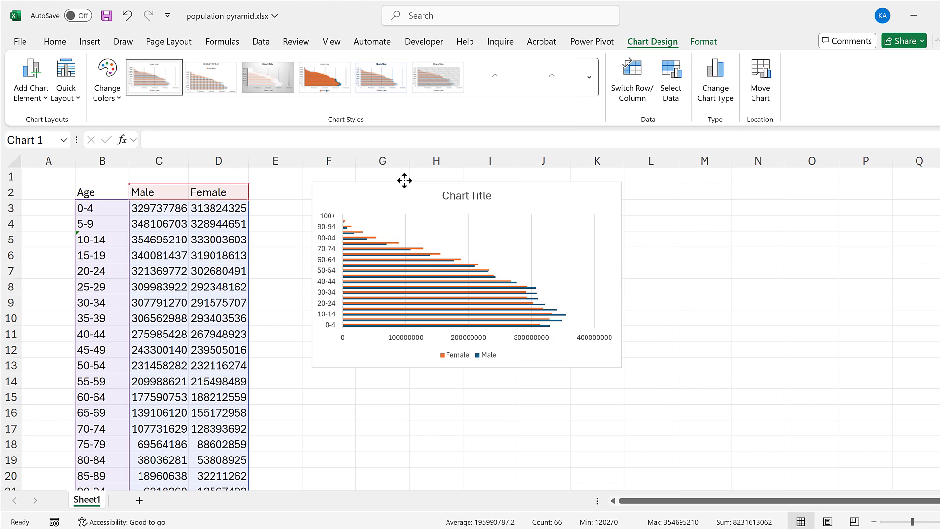
{"action": "left_click_drag", "start_coordinate": [620, 365], "coordinate": [760, 479]}
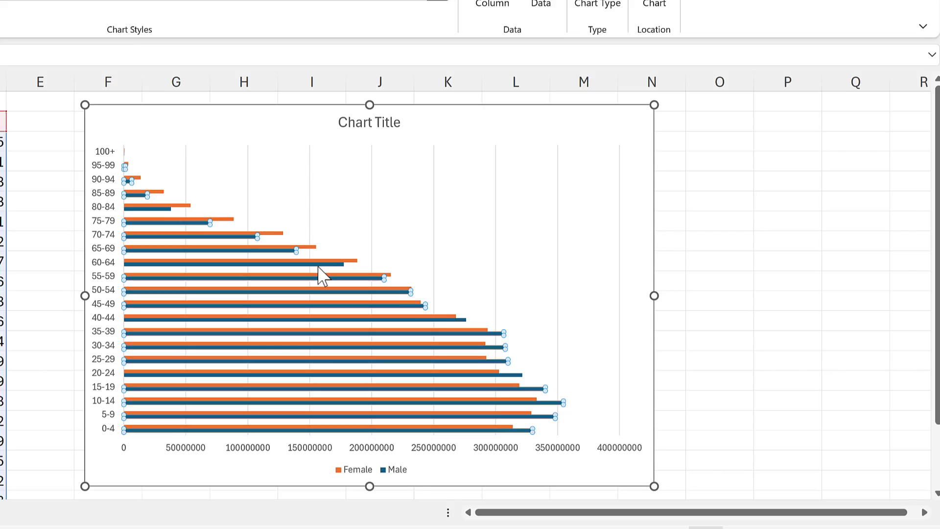
- Set the Male series' overlap to 100% and its gap width to 15%
{"action": "double_click", "coordinate": [450, 294]}
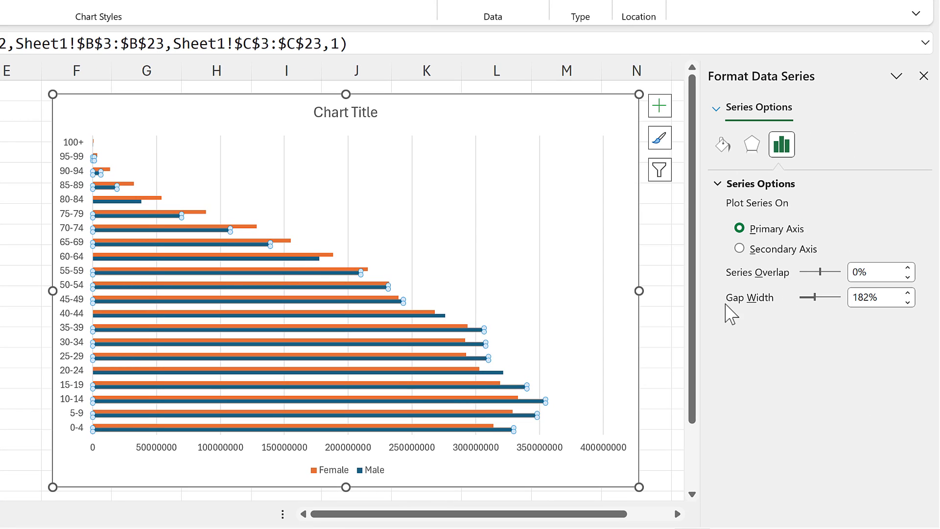
{"action": "left_click", "coordinate": [869, 272]}
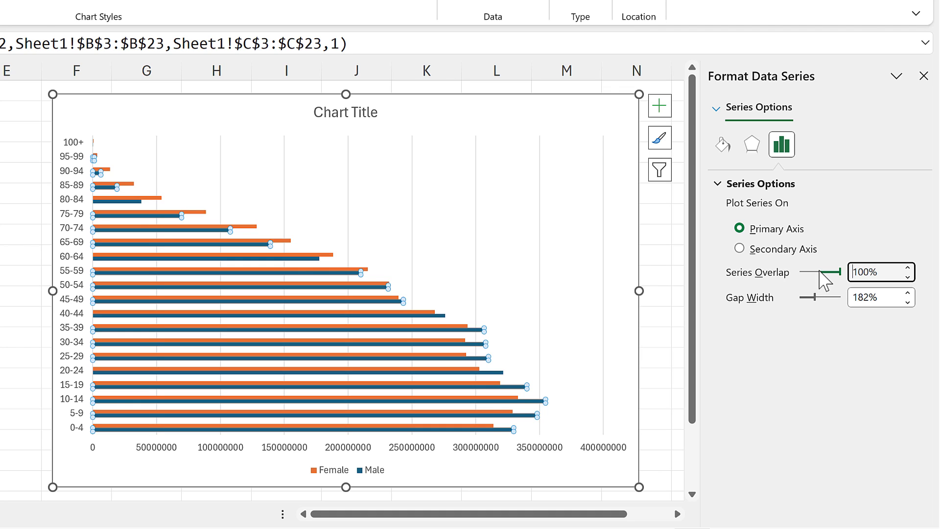
{"action": "left_click_drag", "start_coordinate": [824, 279], "coordinate": [823, 279]}
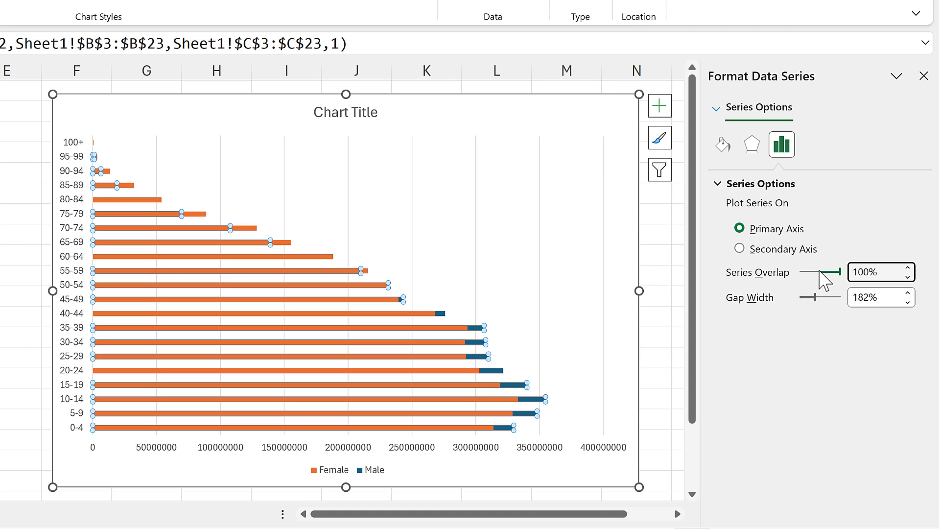
{"action": "left_click", "coordinate": [888, 296]}
{"action": "type", "text": "15"}
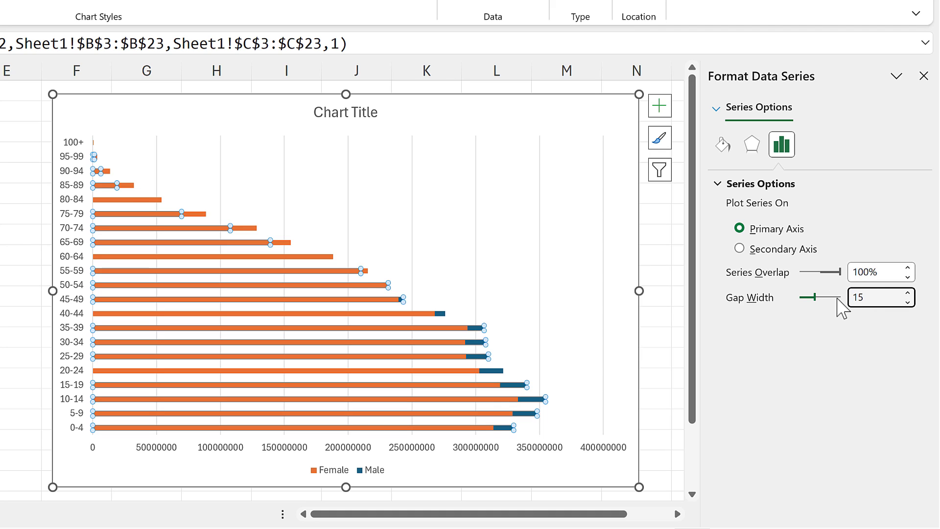
{"action": "key", "text": "Return"}
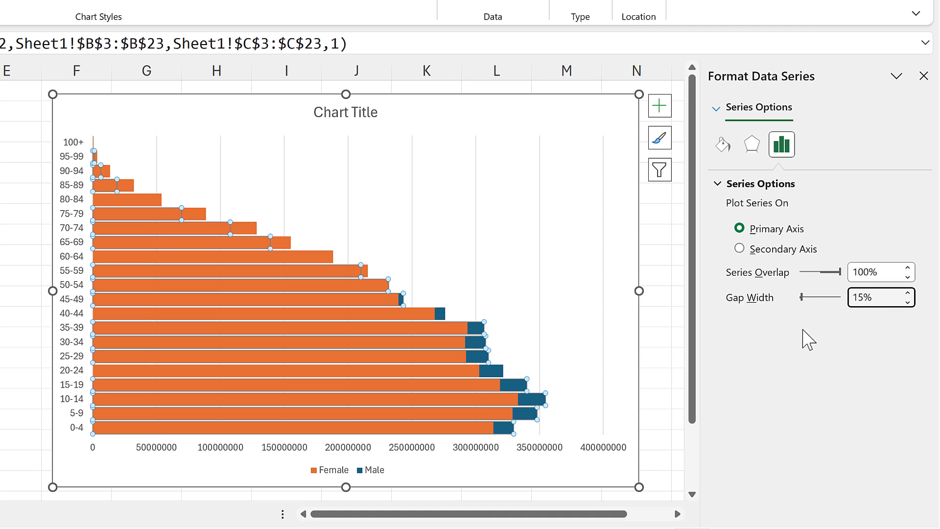
- Plot the Male series on the secondary axis and show the chart's secondary vertical axis
{"action": "left_click", "coordinate": [769, 252]}
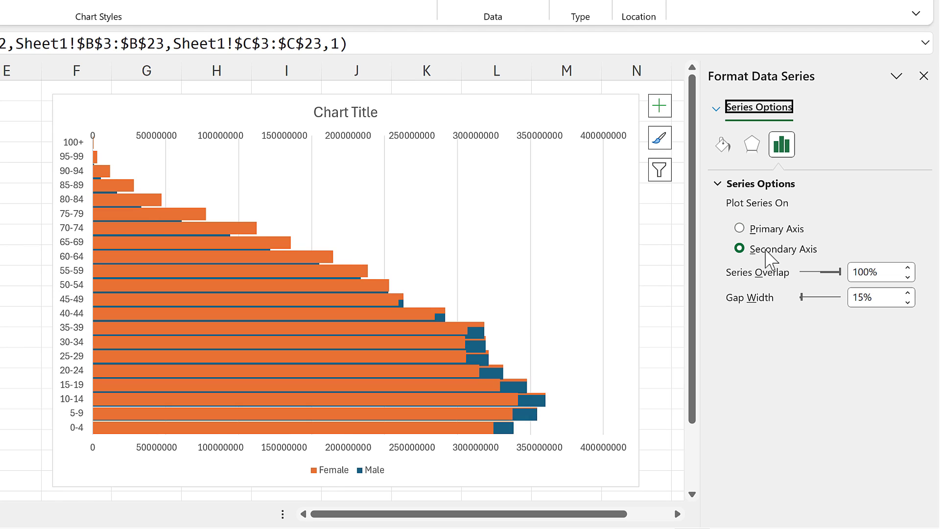
{"action": "left_click", "coordinate": [667, 109]}
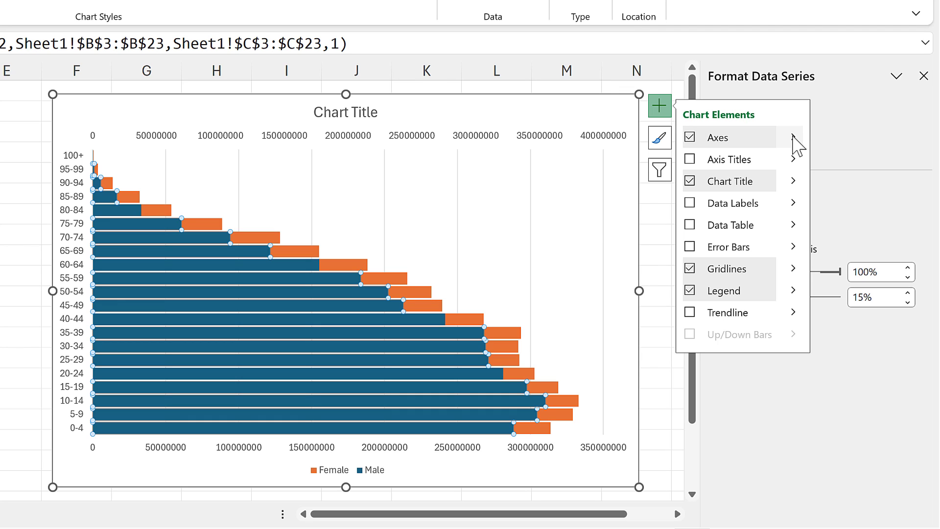
{"action": "mouse_move", "coordinate": [793, 141]}
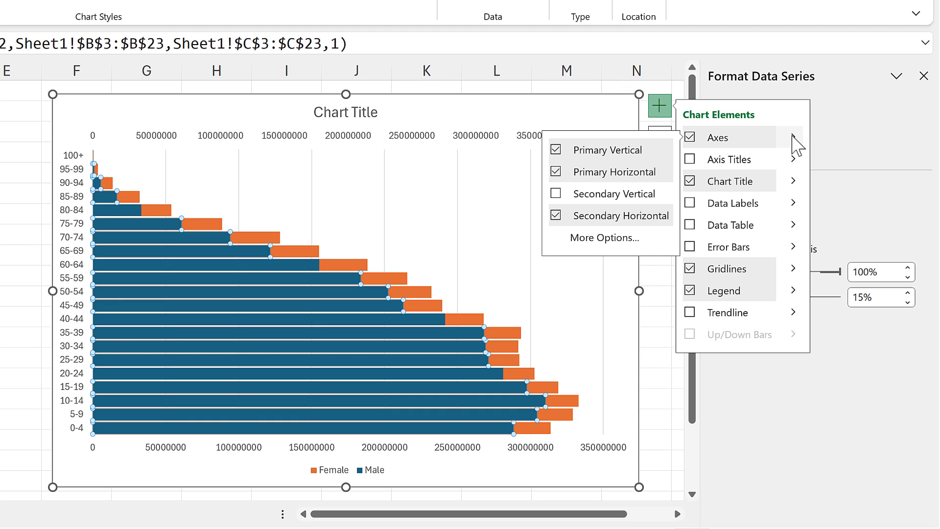
{"action": "left_click", "coordinate": [556, 195]}
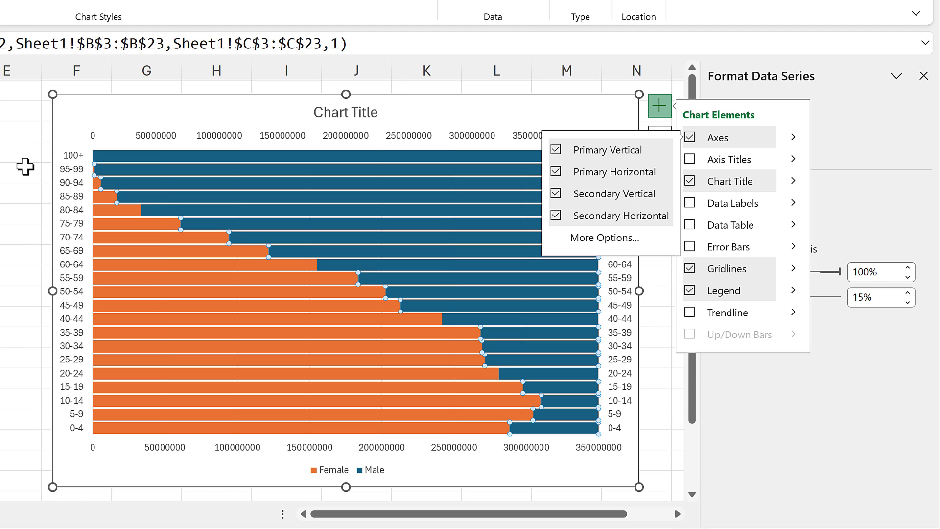
{"action": "left_click", "coordinate": [18, 168]}
- Set the secondary horizontal axis to a minimum of -4.5E8, a maximum of 4.0E8 and a major unit of 5.0E7
{"action": "left_click", "coordinate": [424, 138]}
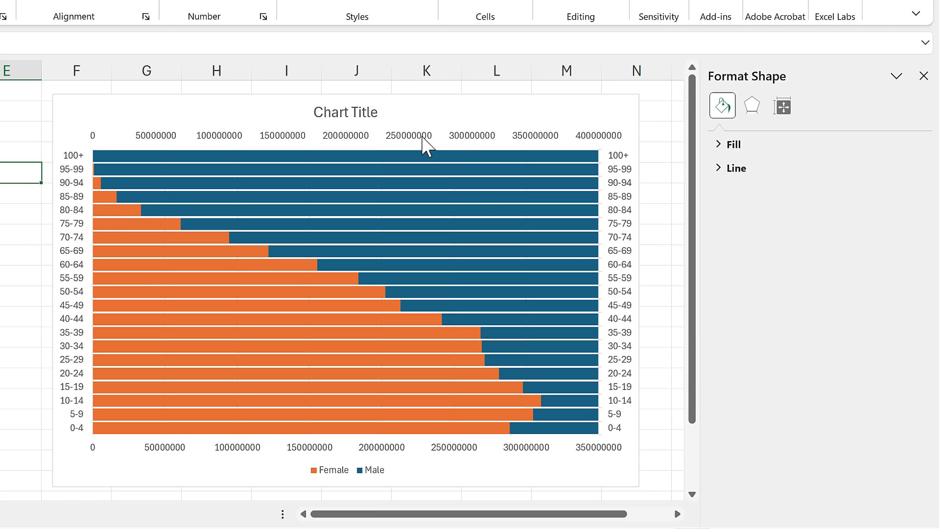
{"action": "left_click", "coordinate": [421, 136]}
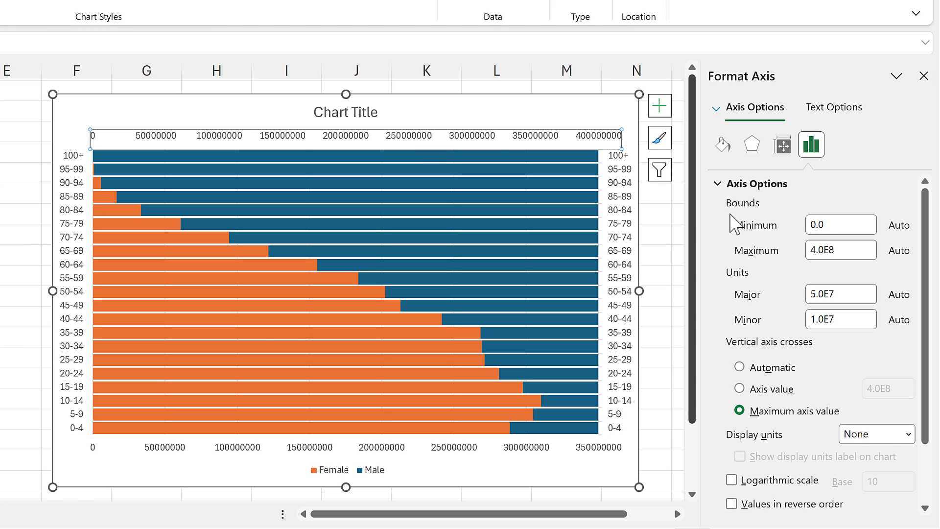
{"action": "left_click", "coordinate": [837, 231]}
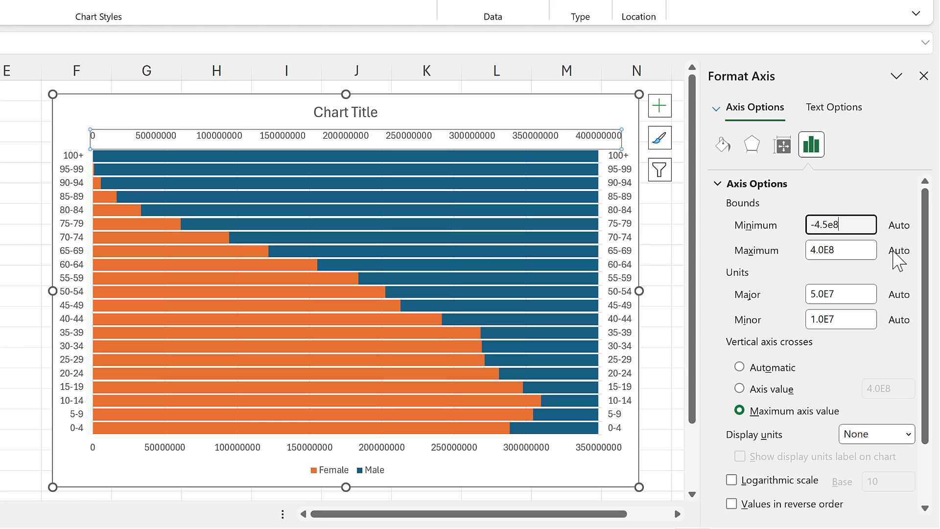
{"action": "key", "text": "Return"}
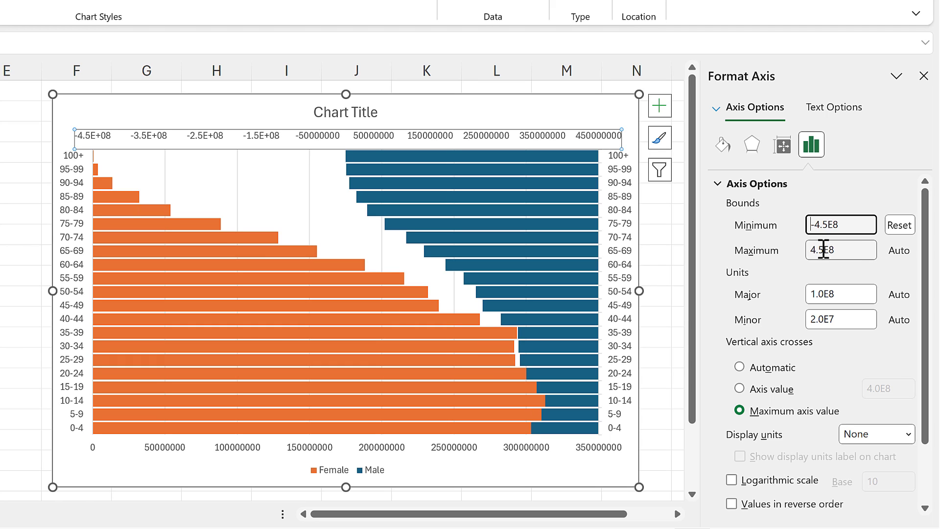
{"action": "left_click", "coordinate": [823, 250]}
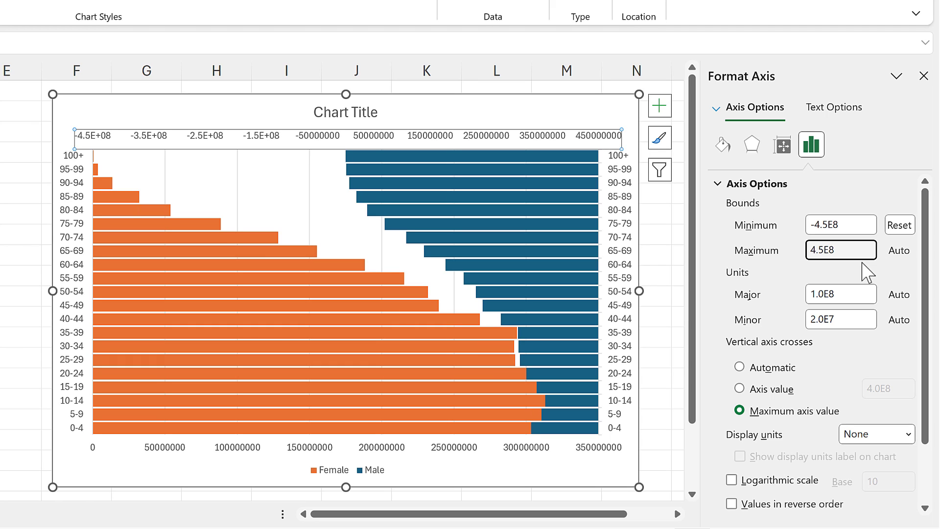
{"action": "key", "text": "Return"}
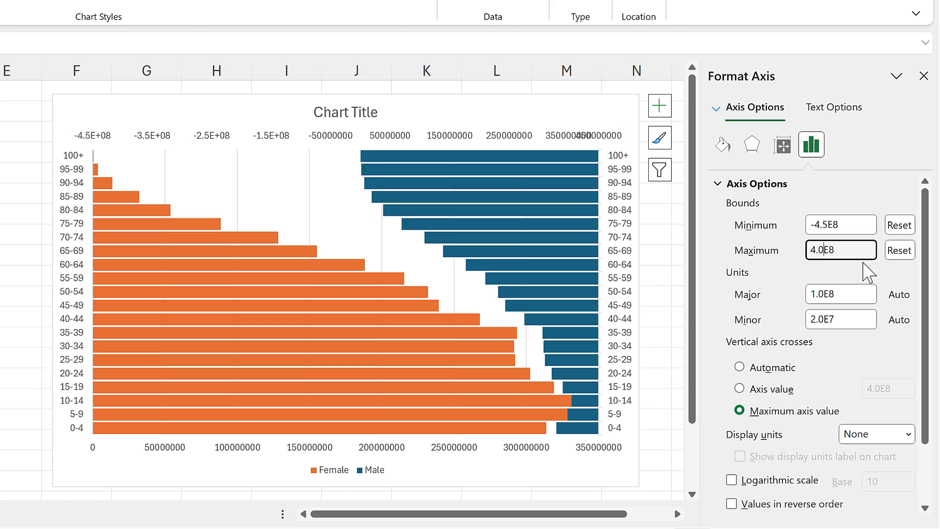
{"action": "left_click_drag", "start_coordinate": [852, 296], "coordinate": [797, 295]}
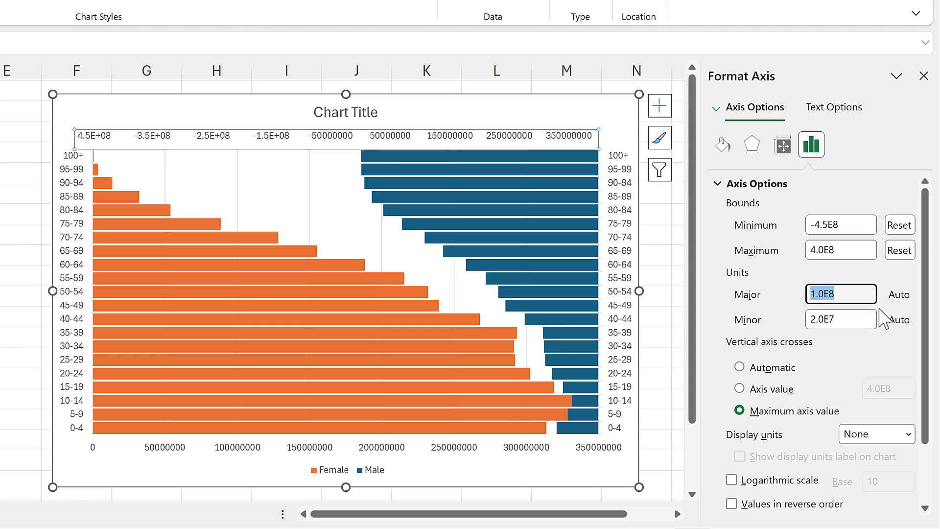
{"action": "type", "text": "5e7"}
{"action": "key", "text": "Return"}
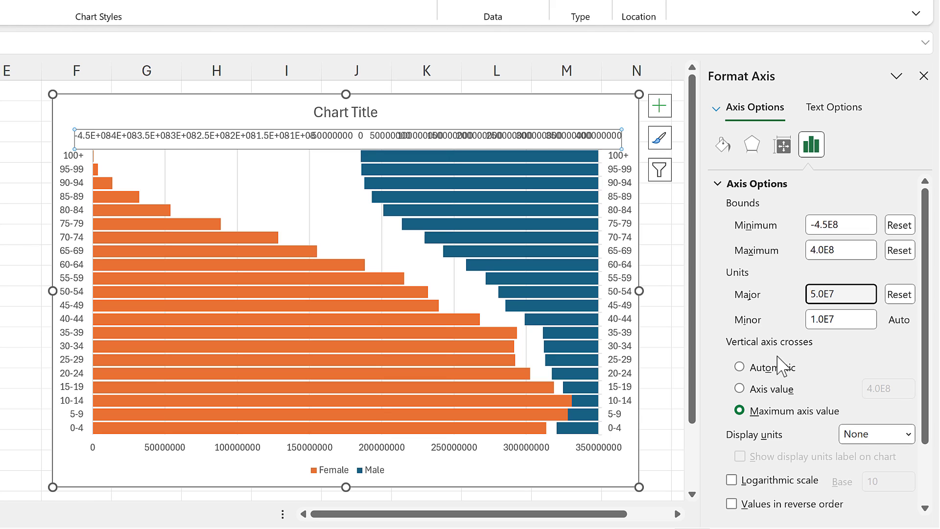
- Make the vertical axis cross the secondary horizontal axis at value 0 and put that axis's values in reverse order
{"action": "left_click", "coordinate": [764, 391]}
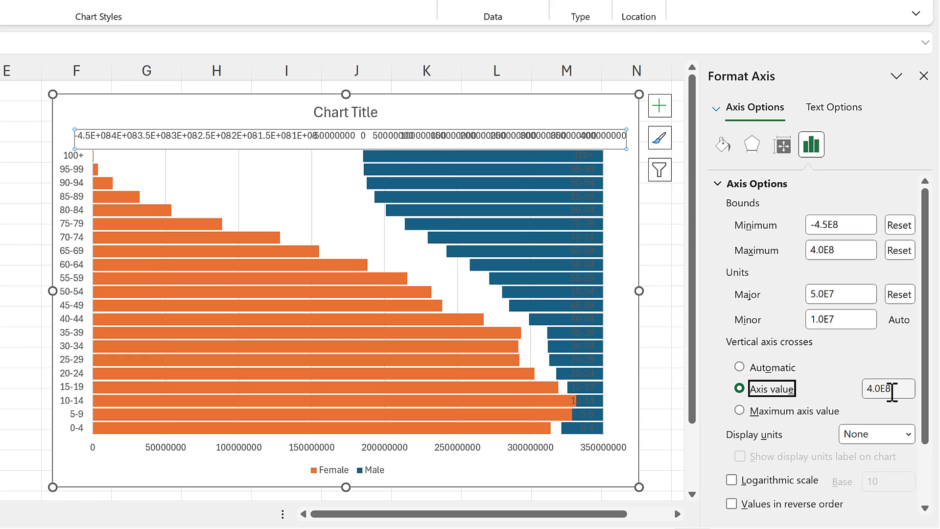
{"action": "left_click_drag", "start_coordinate": [891, 388], "coordinate": [836, 389]}
{"action": "type", "text": "0"}
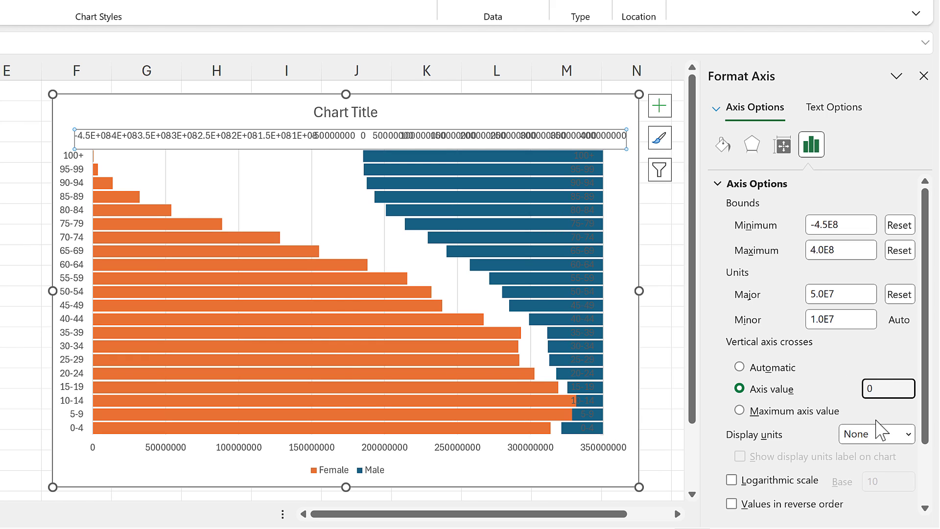
{"action": "key", "text": "Return"}
{"action": "scroll", "coordinate": [830, 403], "scroll_direction": "down", "scroll_amount": 3}
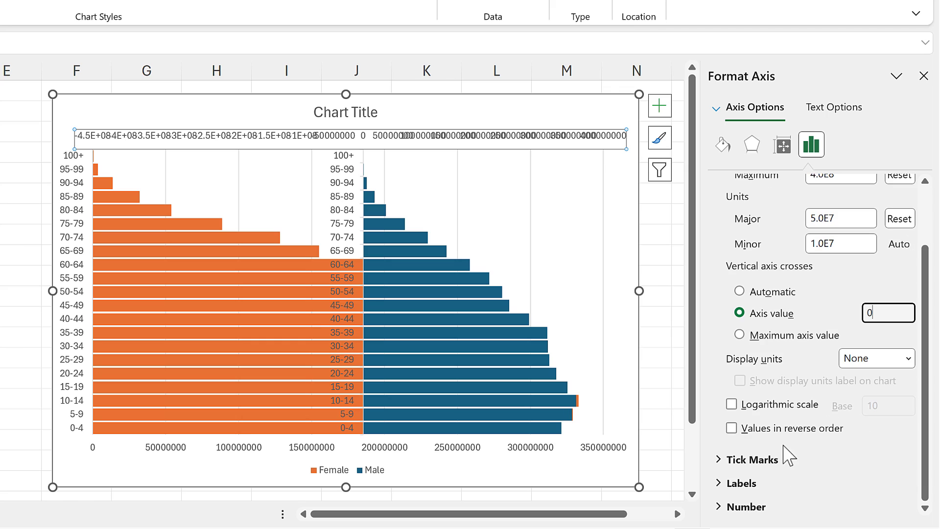
{"action": "left_click", "coordinate": [730, 428]}
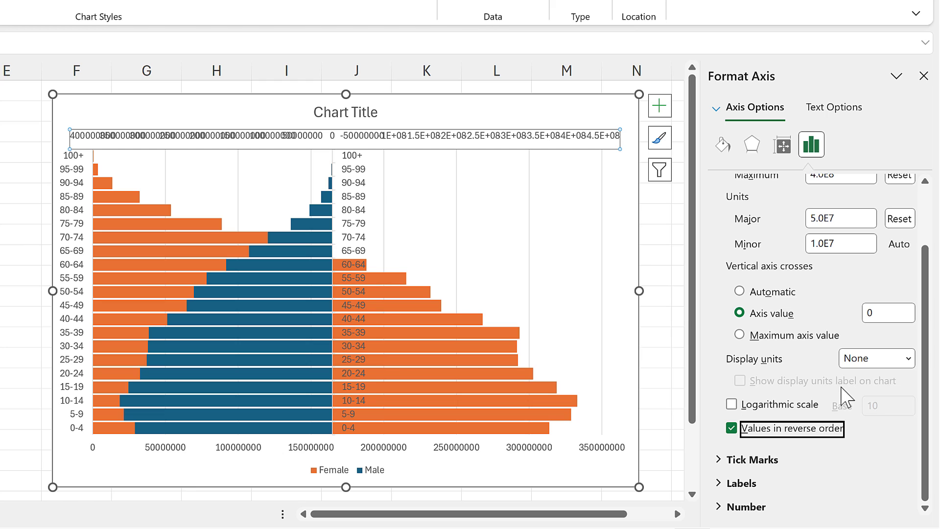
- Set the primary horizontal axis to a minimum of -4.5E8, a maximum of 4.0E8 and a major unit of 5.0E7
{"action": "left_click", "coordinate": [392, 449]}
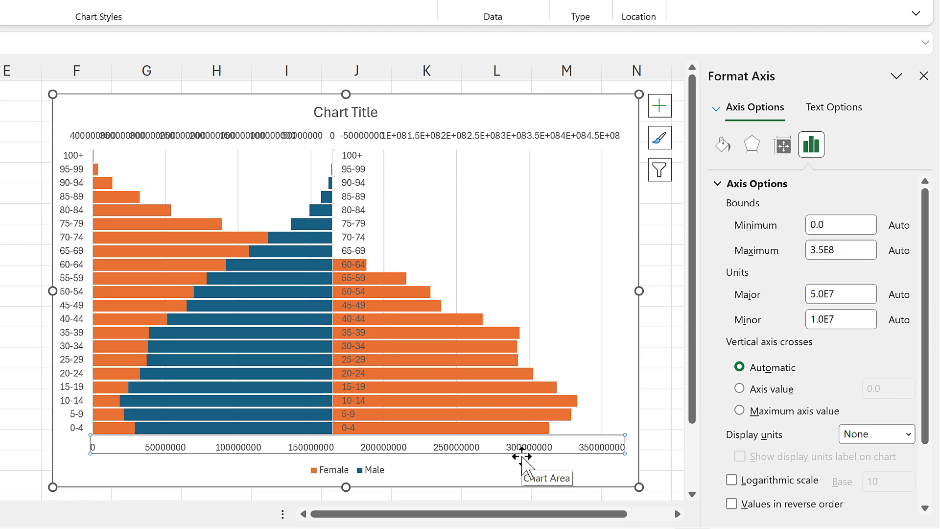
{"action": "left_click", "coordinate": [835, 224]}
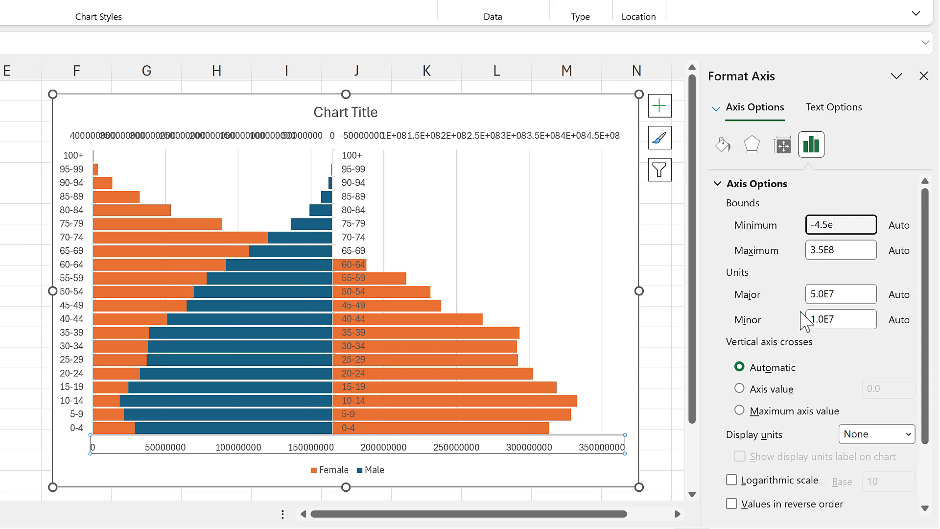
{"action": "type", "text": "-4.5e8"}
{"action": "key", "text": "Return"}
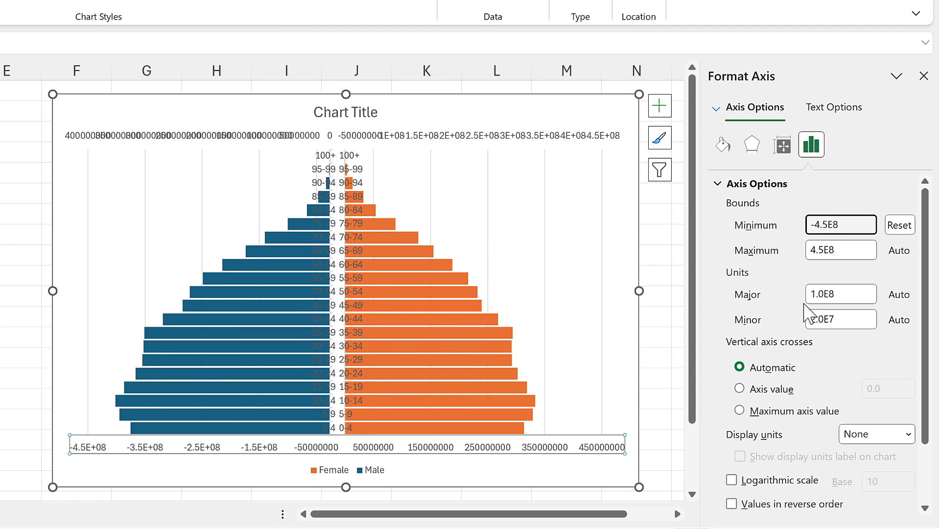
{"action": "left_click", "coordinate": [822, 250]}
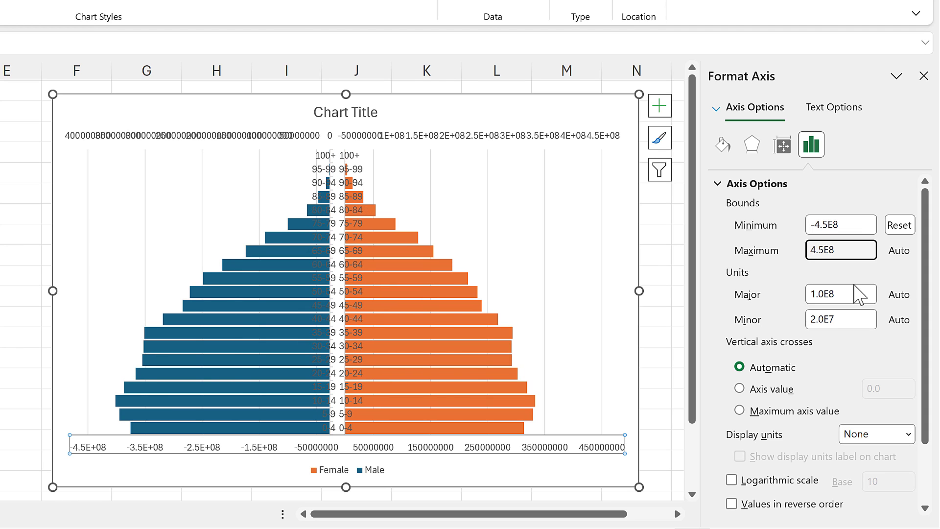
{"action": "key", "text": "Return"}
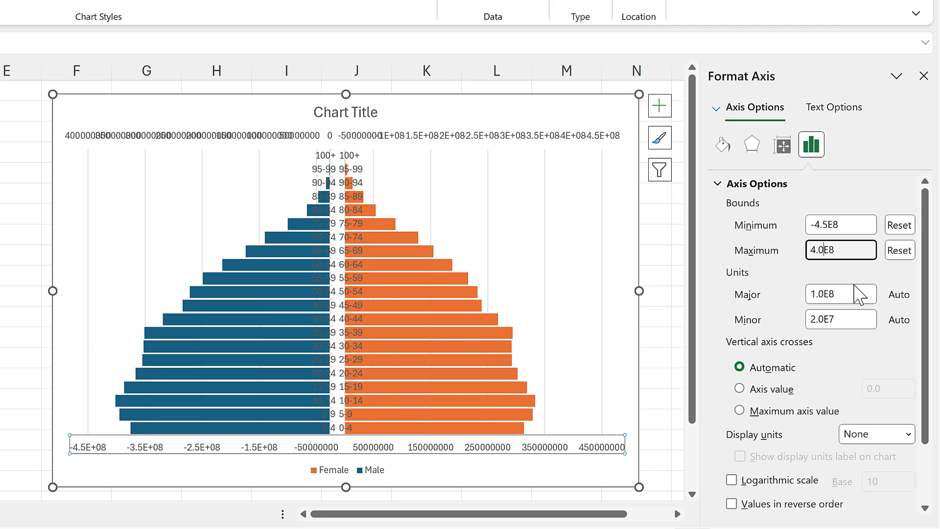
{"action": "left_click_drag", "start_coordinate": [841, 293], "coordinate": [794, 291]}
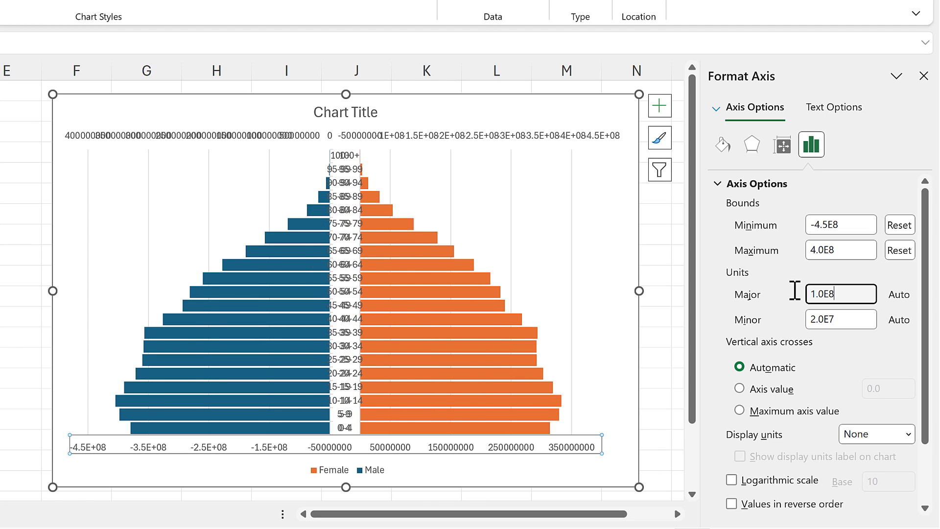
{"action": "type", "text": "5e7"}
{"action": "key", "text": "Return"}
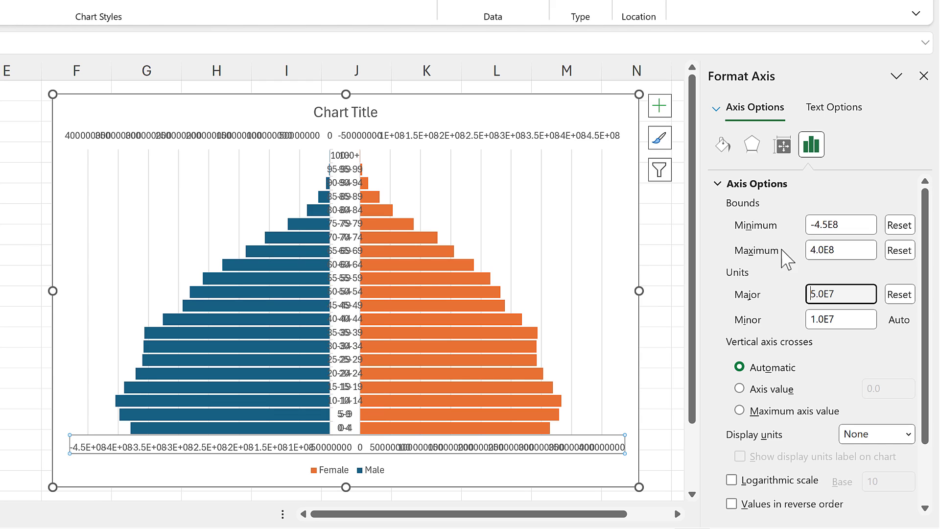
- Apply the custom number format 0,,"M" to the primary horizontal axis
{"action": "left_click", "coordinate": [719, 185]}
{"action": "left_click", "coordinate": [759, 255]}
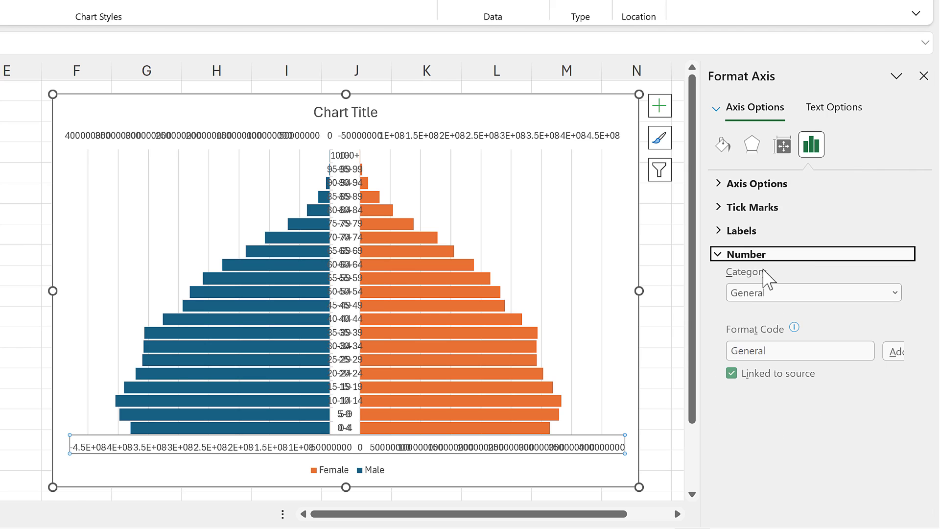
{"action": "left_click_drag", "start_coordinate": [774, 352], "coordinate": [707, 346]}
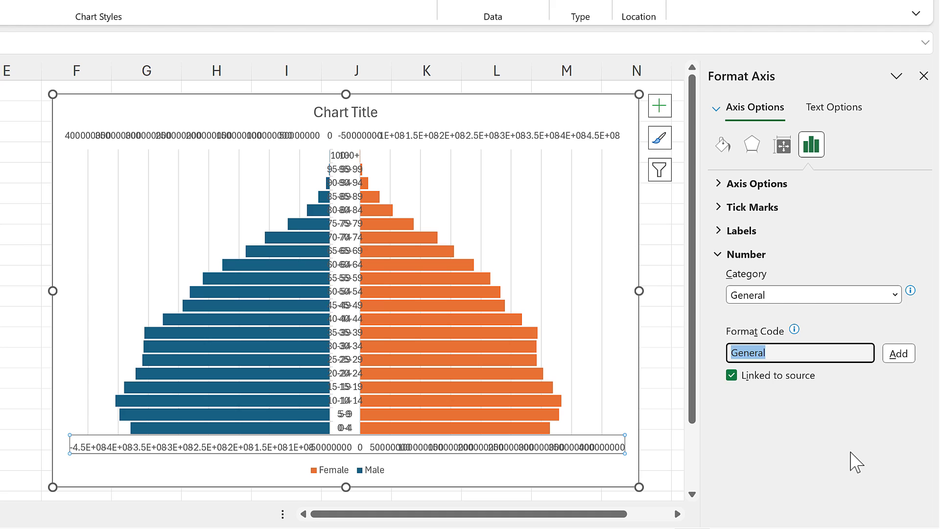
{"action": "type", "text": "0,,\"M"}
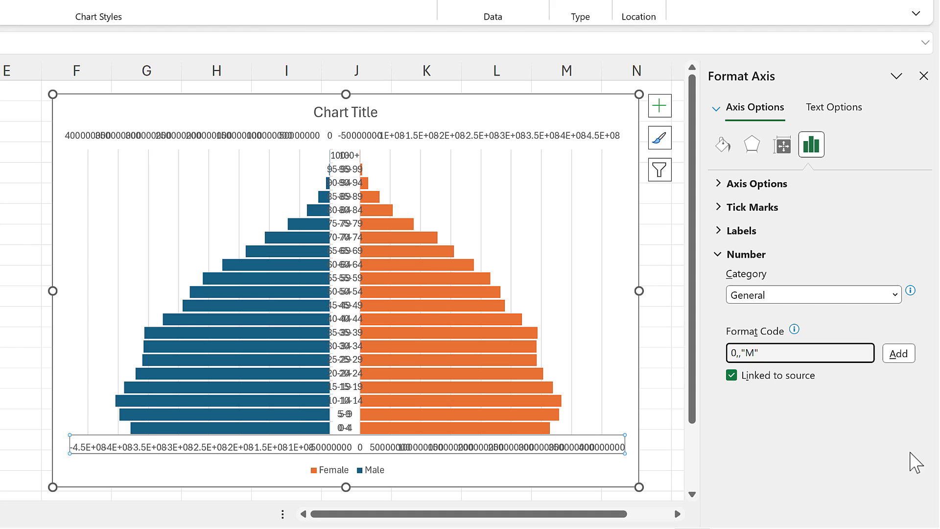
{"action": "left_click", "coordinate": [900, 355]}
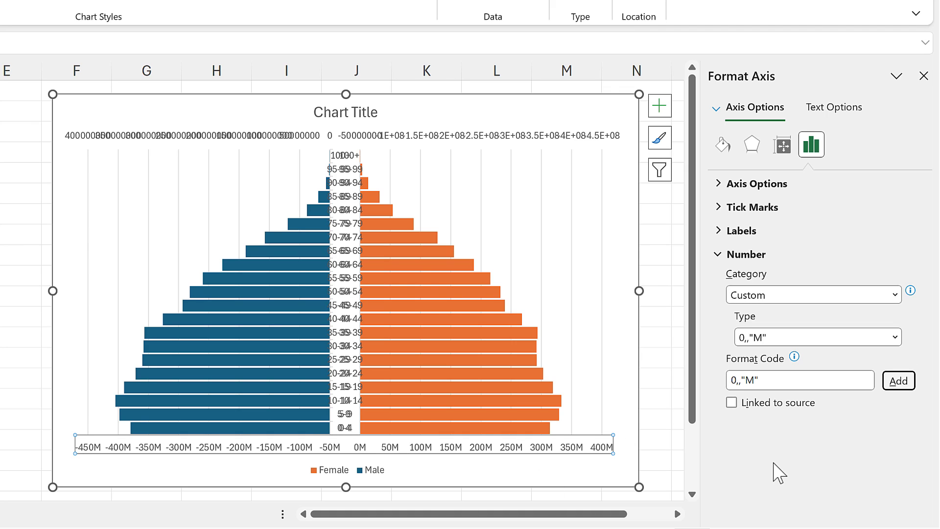
- Change the primary horizontal axis's format code to [>=0]0,,"M"; with nothing after the semicolon, so negative labels are hidden
{"action": "left_click", "coordinate": [733, 380]}
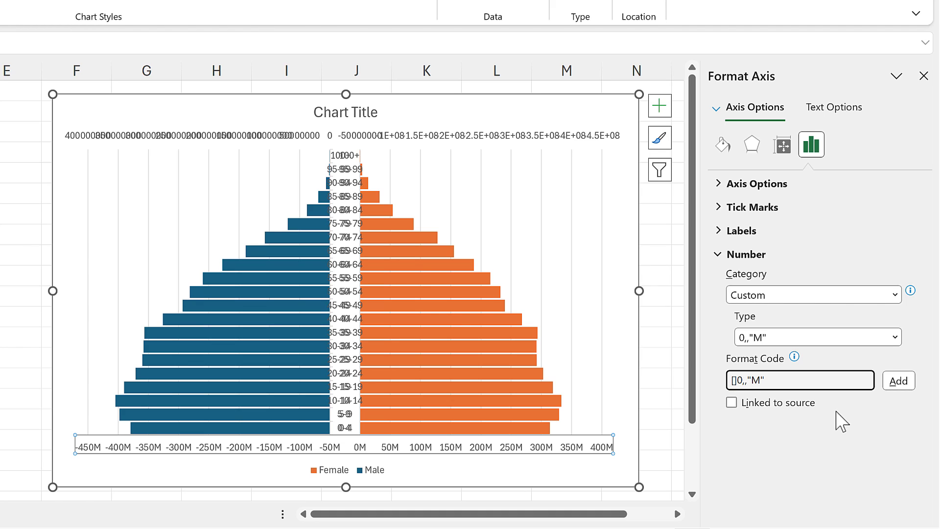
{"action": "type", "text": "[>=0]"}
{"action": "left_click", "coordinate": [909, 388]}
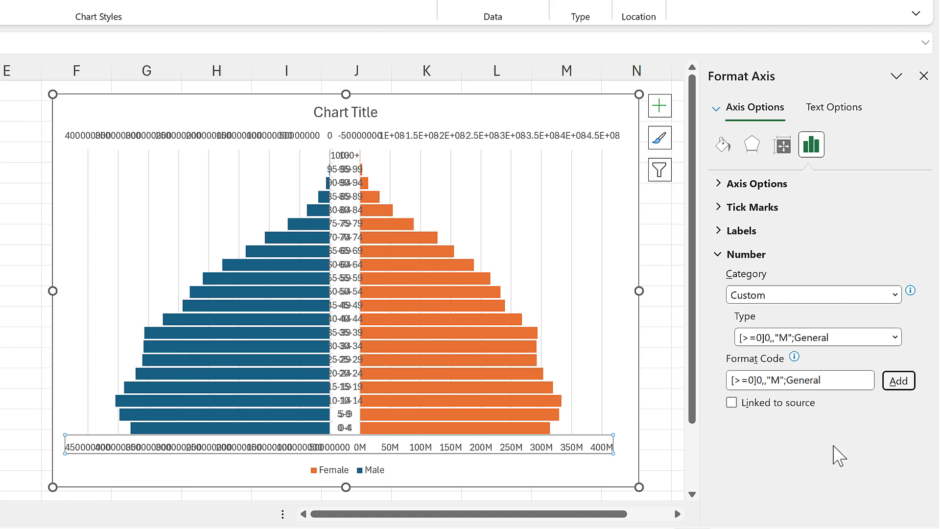
{"action": "left_click_drag", "start_coordinate": [838, 382], "coordinate": [786, 381]}
{"action": "key", "text": "BackSpace"}
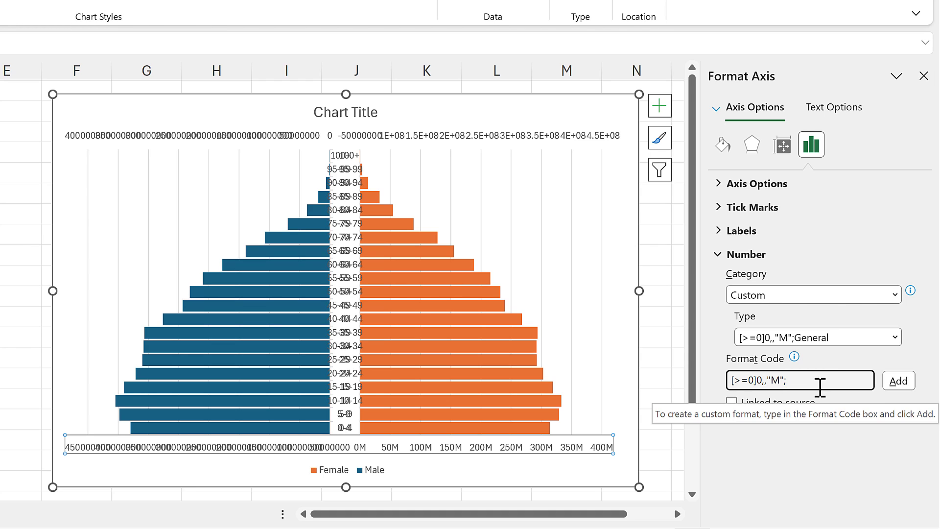
{"action": "left_click", "coordinate": [896, 385]}
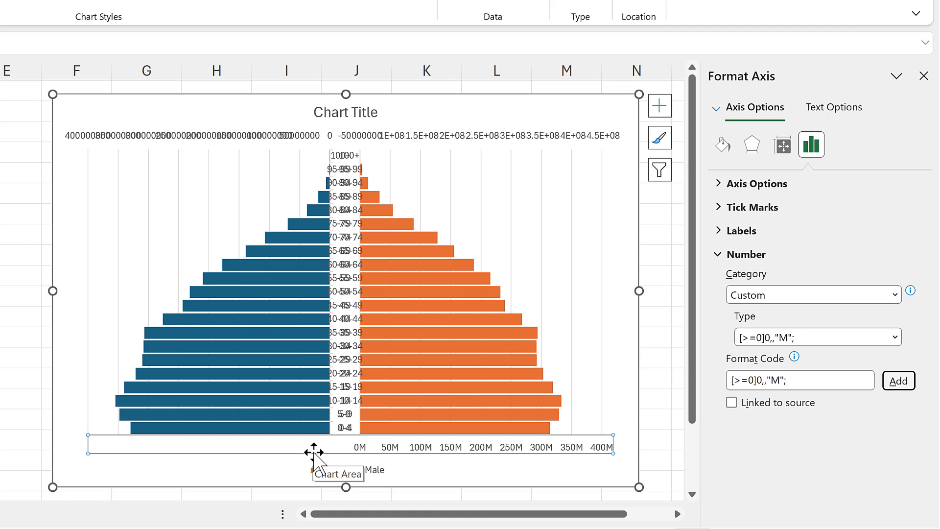
- Copy the format code [>=0]0,,"M"; and apply it to the secondary horizontal axis
{"action": "triple_click", "coordinate": [764, 386]}
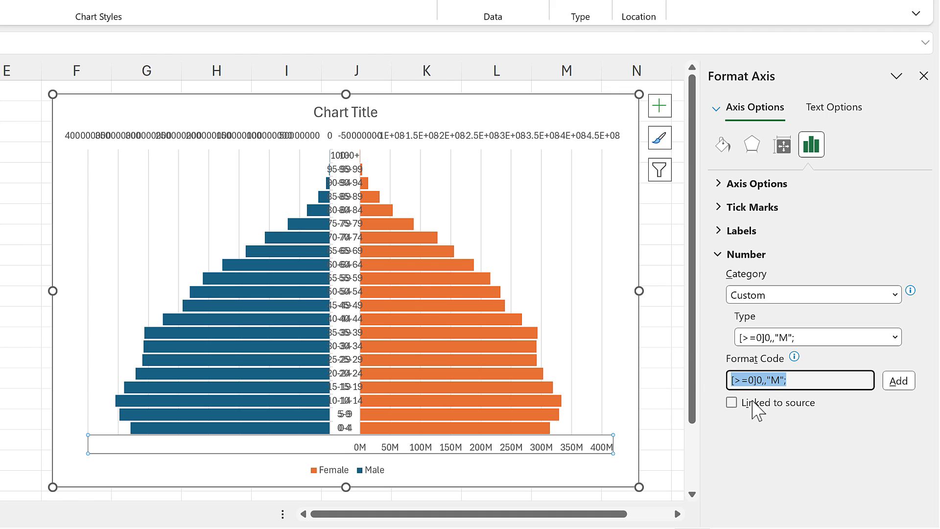
{"action": "key", "text": "ctrl+c"}
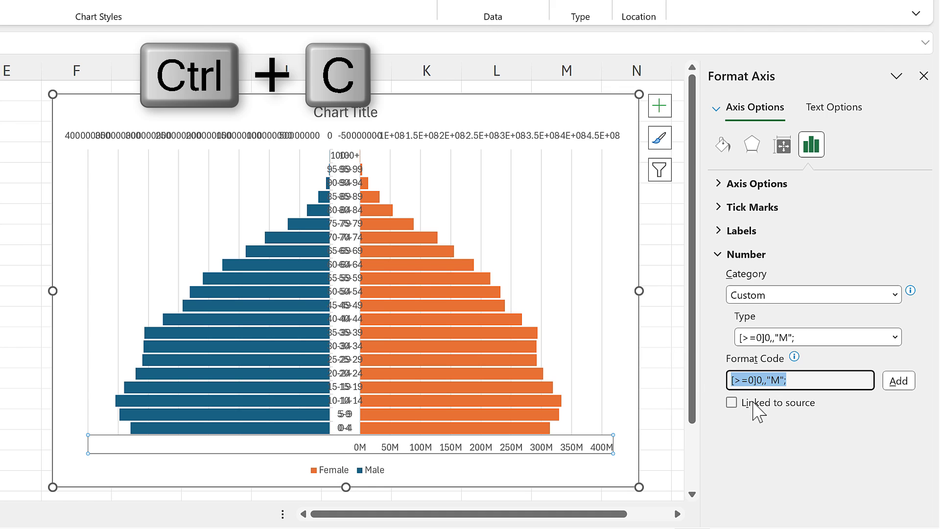
{"action": "left_click", "coordinate": [446, 143]}
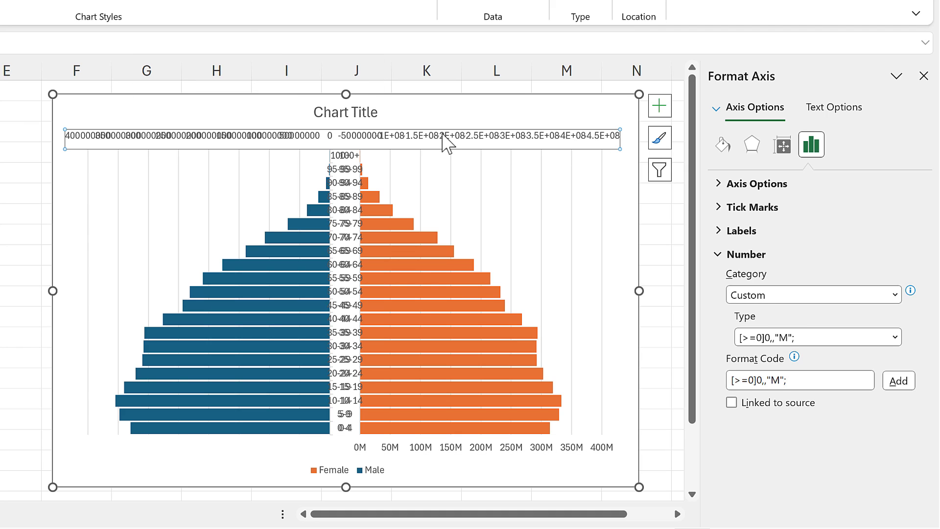
{"action": "double_click", "coordinate": [787, 354]}
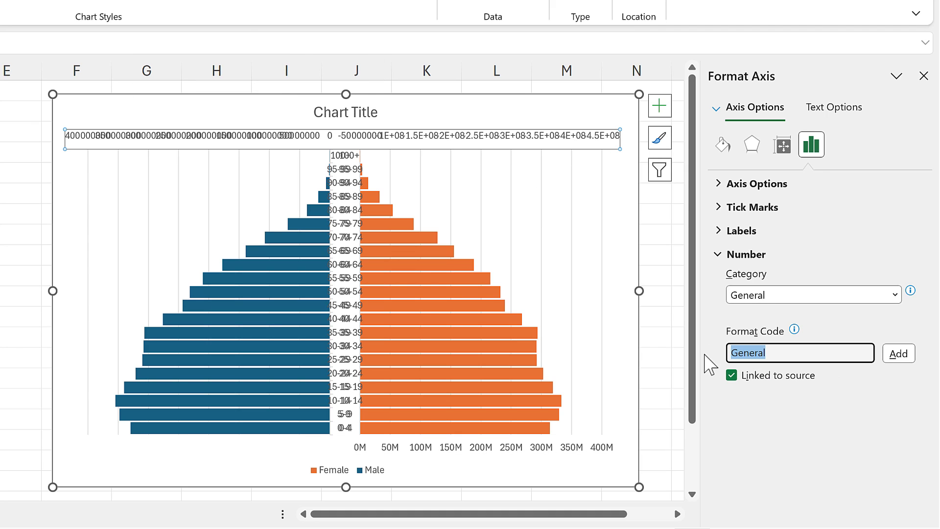
{"action": "key", "text": "ctrl+v"}
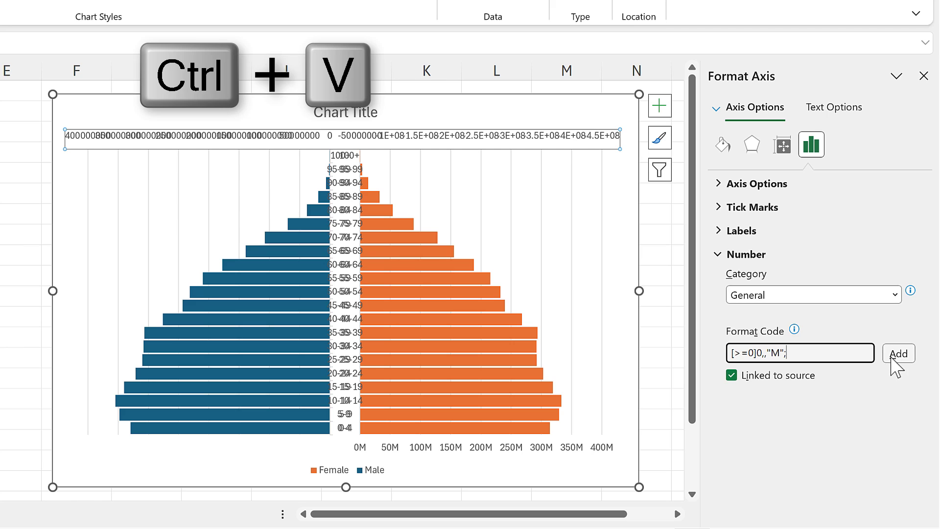
{"action": "left_click", "coordinate": [891, 360]}
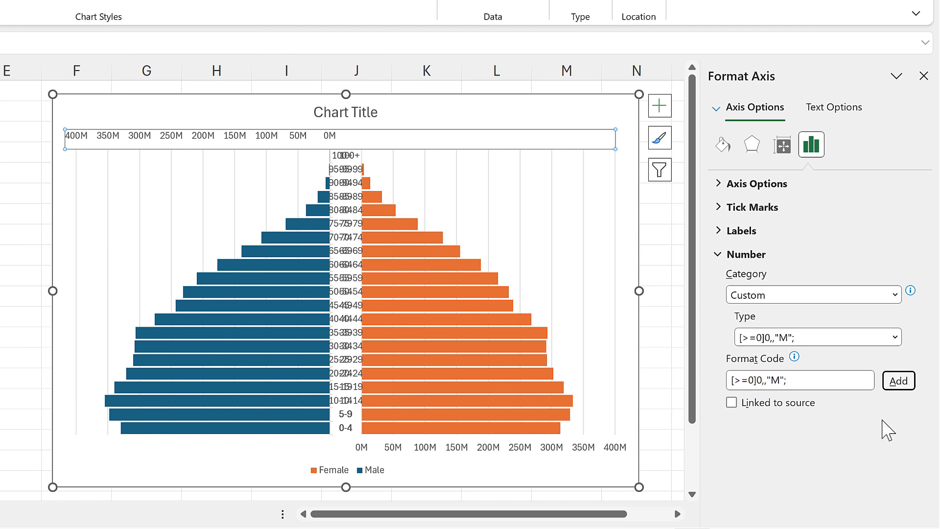
- Make the horizontal axis cross the secondary vertical (category) axis at category number 2
{"action": "left_click", "coordinate": [724, 109]}
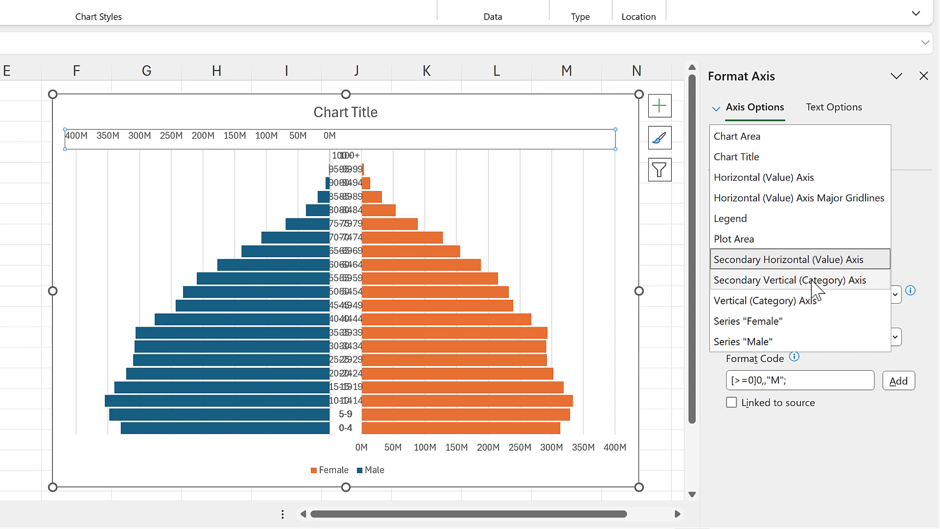
{"action": "left_click", "coordinate": [814, 284]}
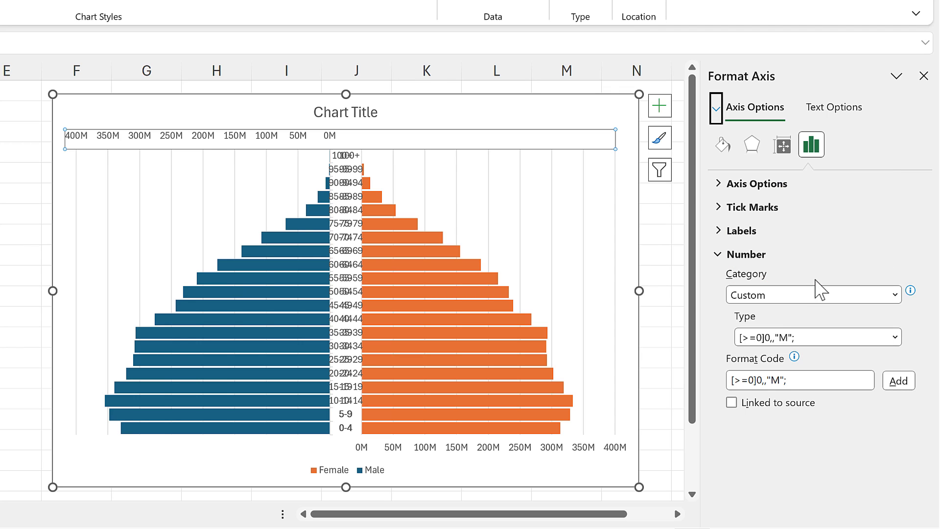
{"action": "left_click", "coordinate": [783, 185]}
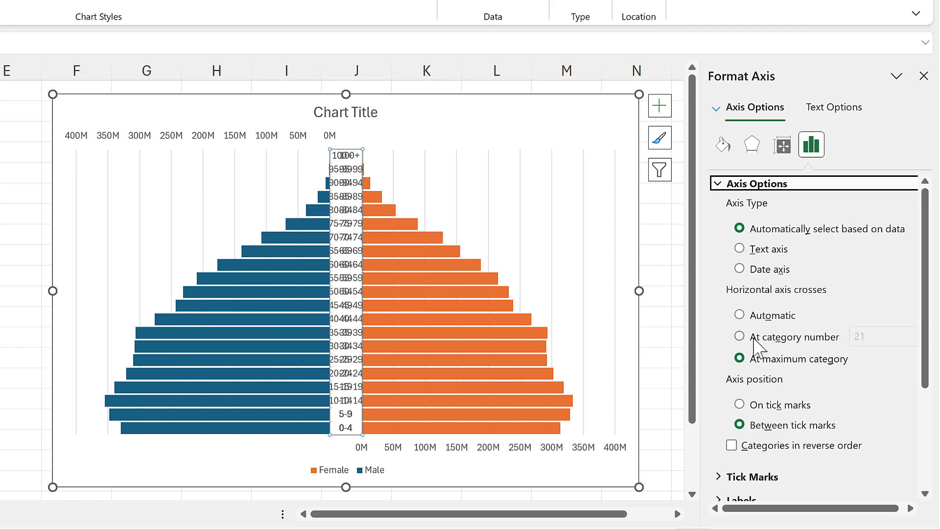
{"action": "left_click", "coordinate": [754, 339]}
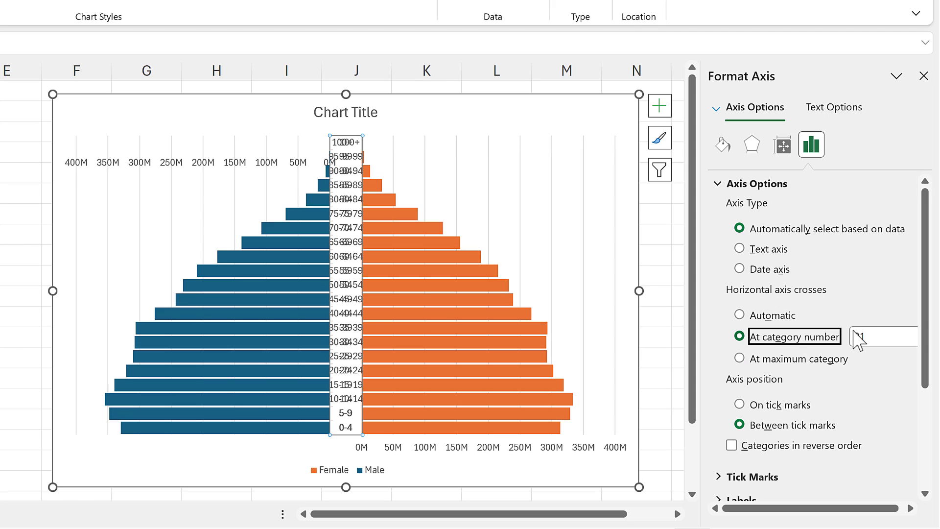
{"action": "key", "text": "Tab"}
{"action": "type", "text": "2"}
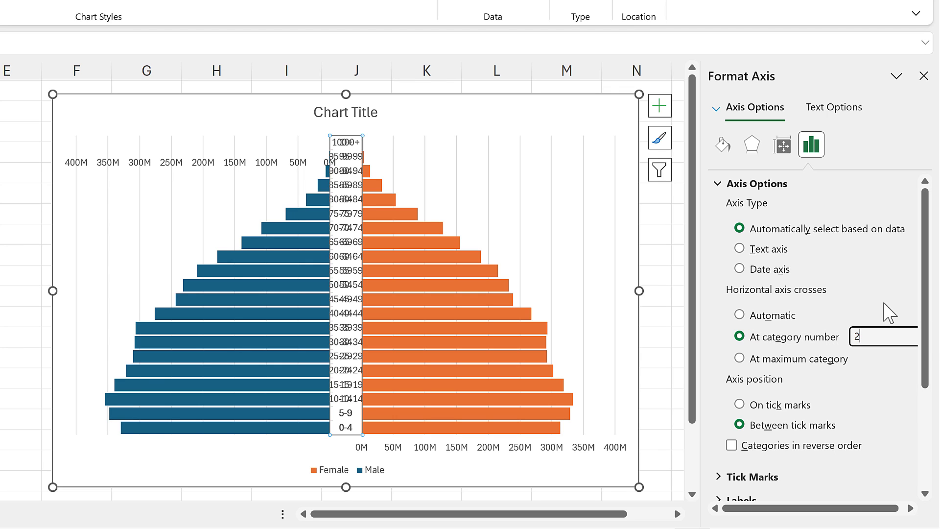
{"action": "key", "text": "Return"}
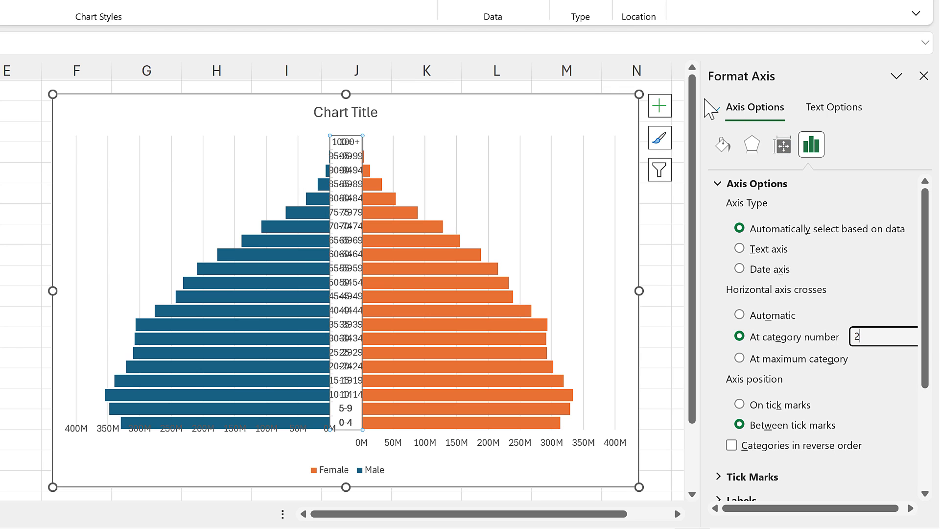
- Make the horizontal axis cross the primary vertical (category) axis at category number 2
{"action": "left_click", "coordinate": [717, 108]}
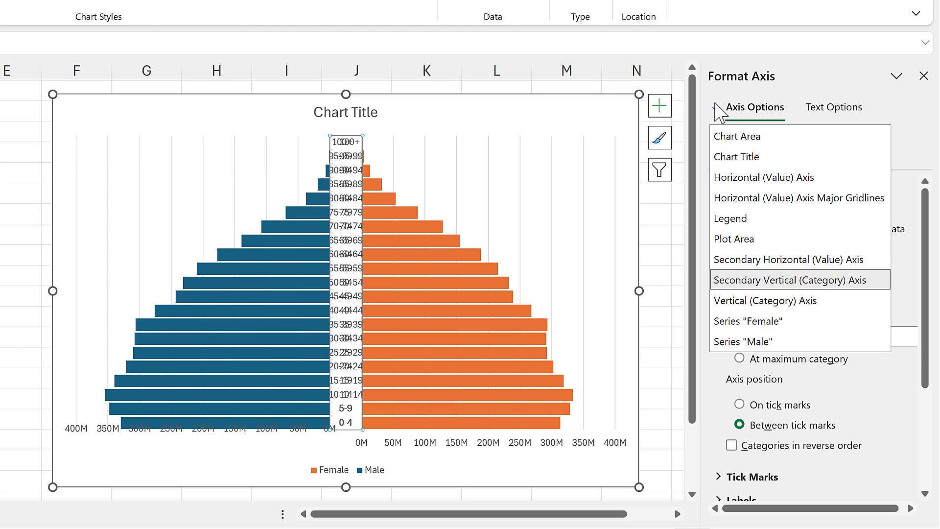
{"action": "left_click", "coordinate": [824, 300]}
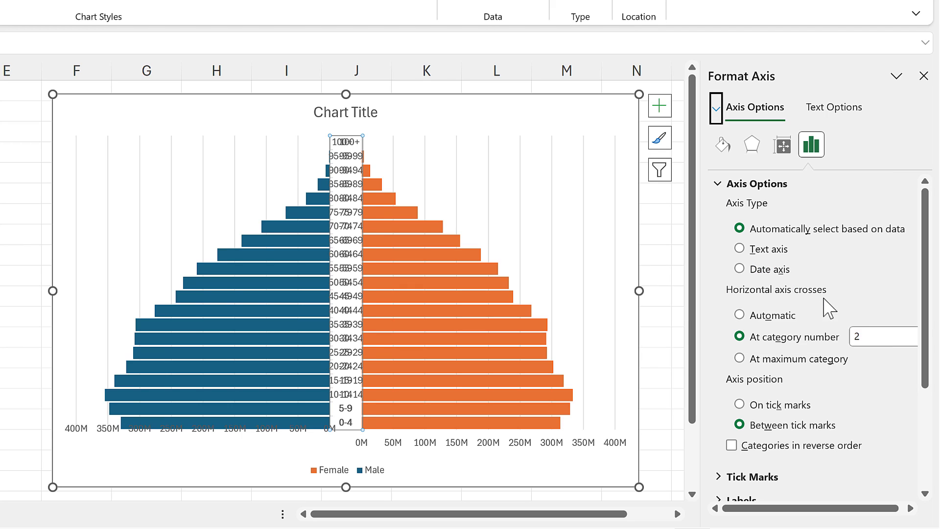
{"action": "left_click", "coordinate": [830, 314]}
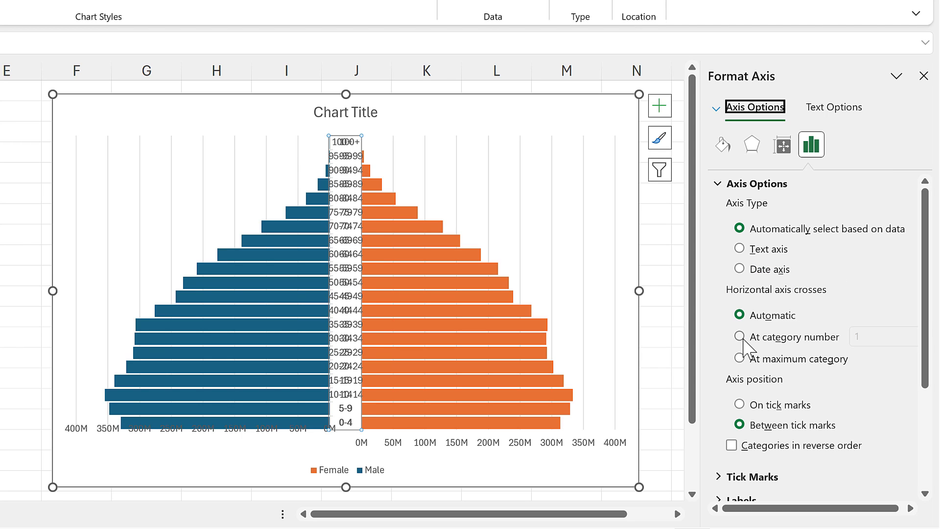
{"action": "left_click", "coordinate": [740, 337]}
{"action": "left_click", "coordinate": [878, 337]}
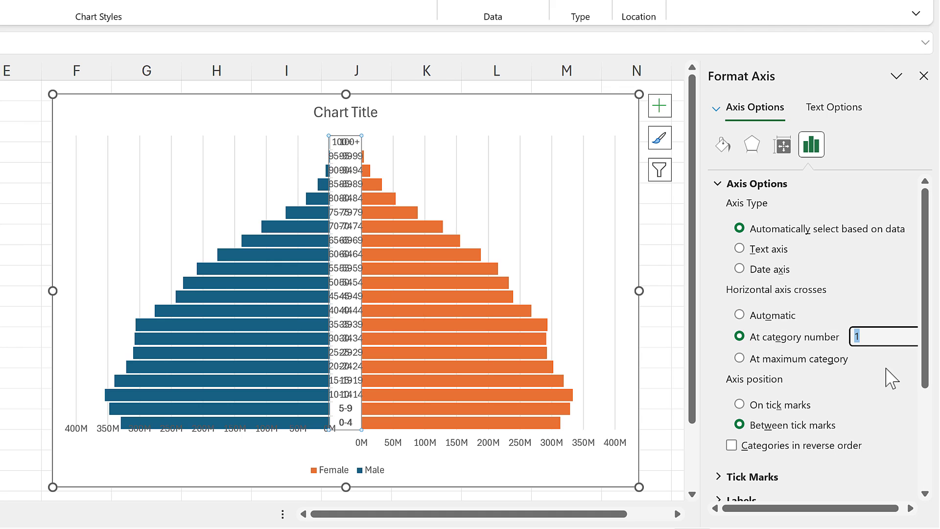
{"action": "type", "text": "2"}
{"action": "key", "text": "Return"}
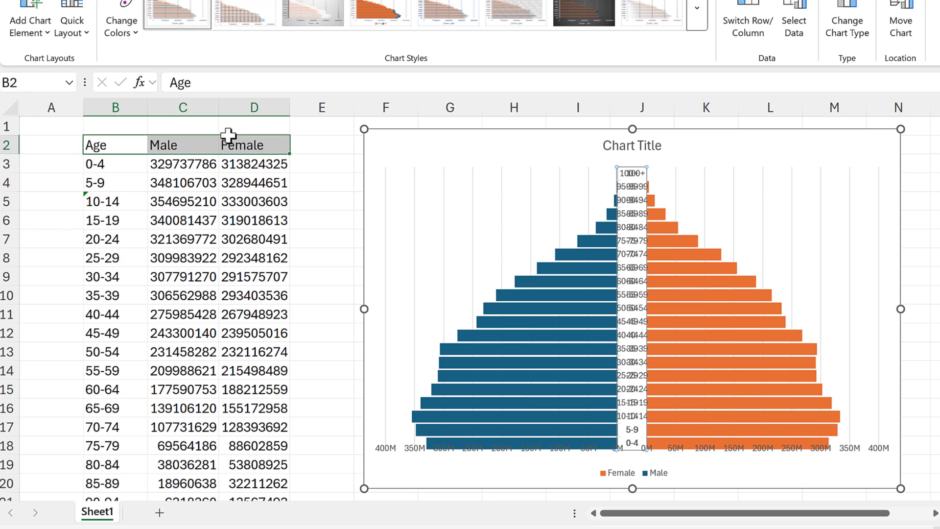
- Move the Age, Male and Female headers to row 1 and extend the Male series' category and value ranges up to row 2
{"action": "left_click_drag", "start_coordinate": [226, 134], "coordinate": [227, 127]}
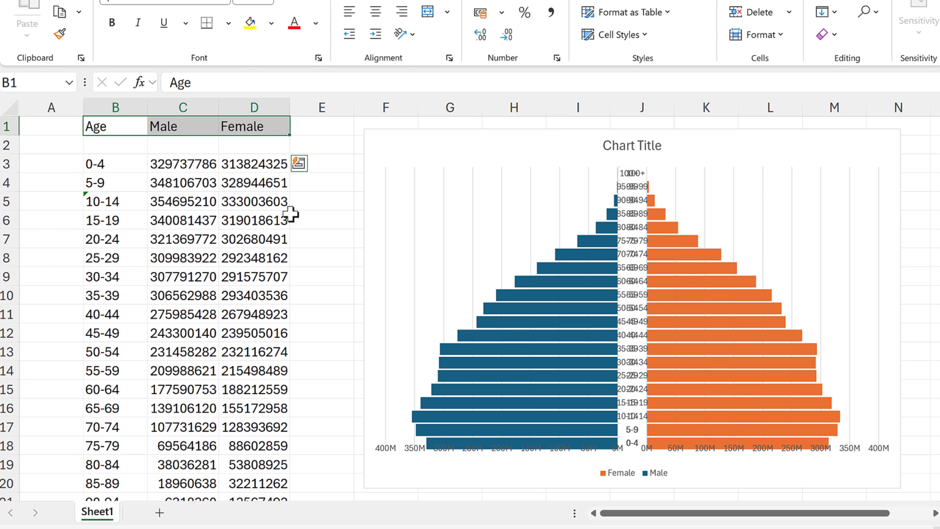
{"action": "left_click", "coordinate": [344, 219]}
{"action": "left_click", "coordinate": [579, 264]}
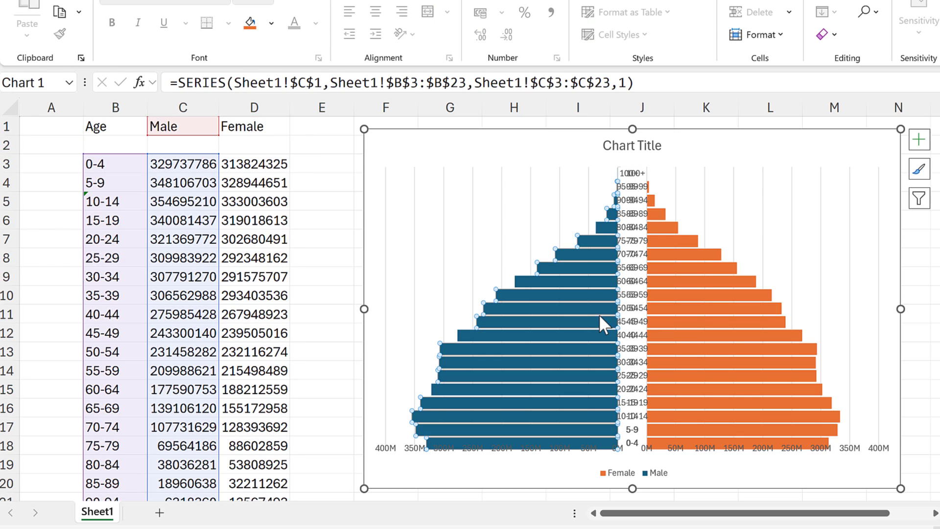
{"action": "left_click_drag", "start_coordinate": [82, 147], "coordinate": [78, 140]}
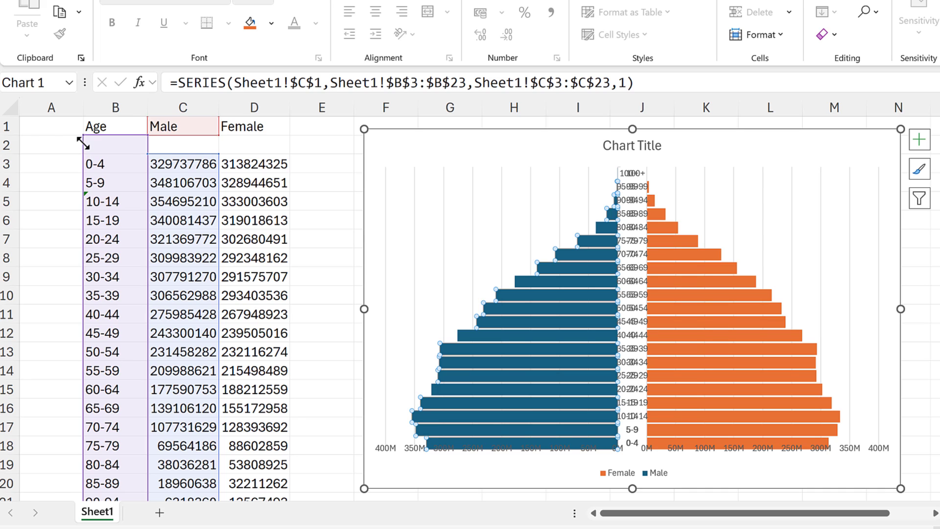
{"action": "left_click_drag", "start_coordinate": [219, 153], "coordinate": [170, 149]}
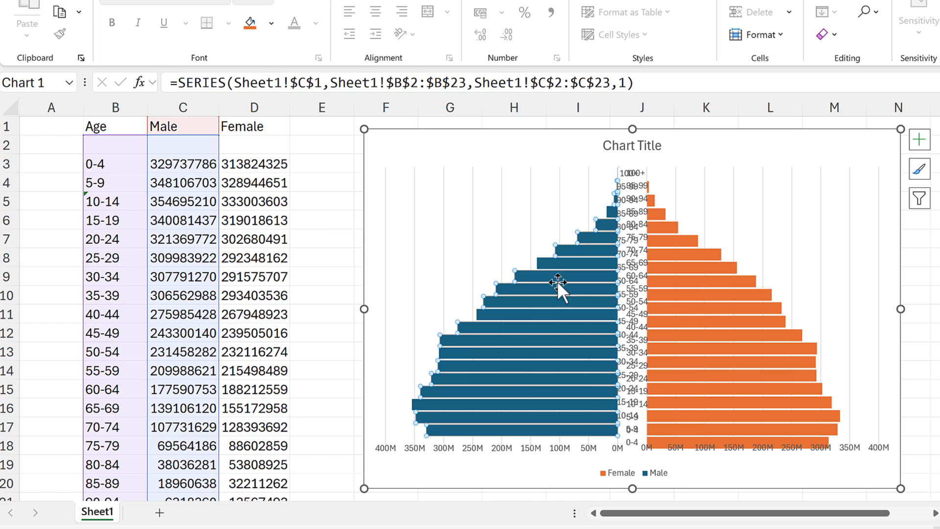
- Extend the Female series' category and value ranges up to row 2, giving B2:B23 and D2:D23
{"action": "key", "text": "Escape"}
{"action": "left_click", "coordinate": [685, 253]}
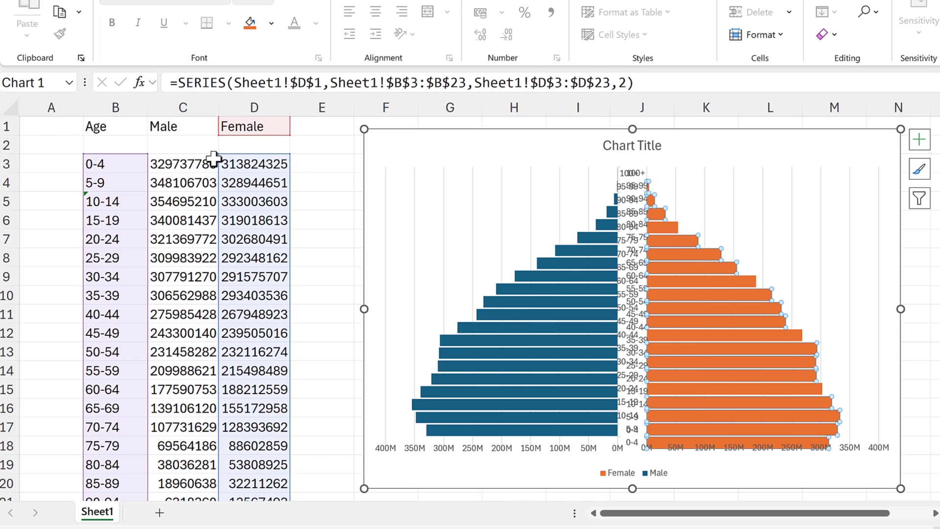
{"action": "left_click_drag", "start_coordinate": [215, 154], "coordinate": [151, 142]}
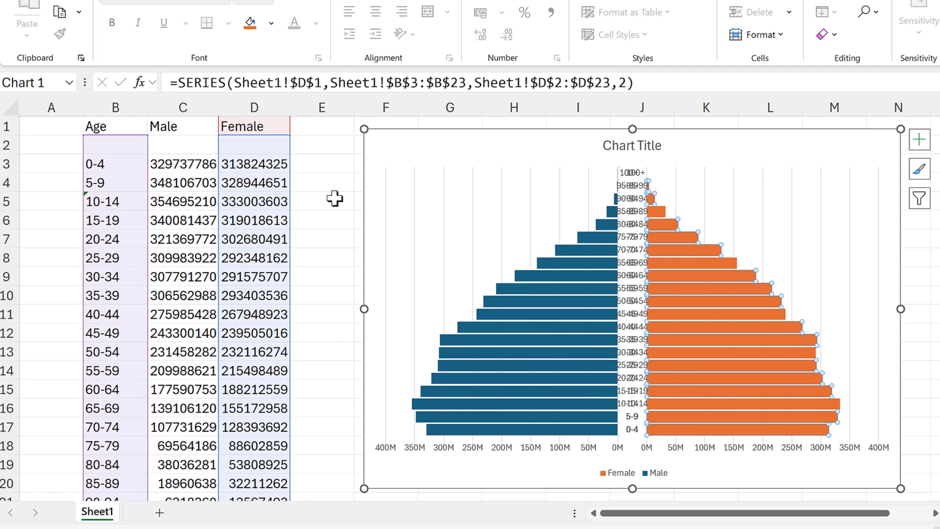
{"action": "left_click", "coordinate": [332, 200]}
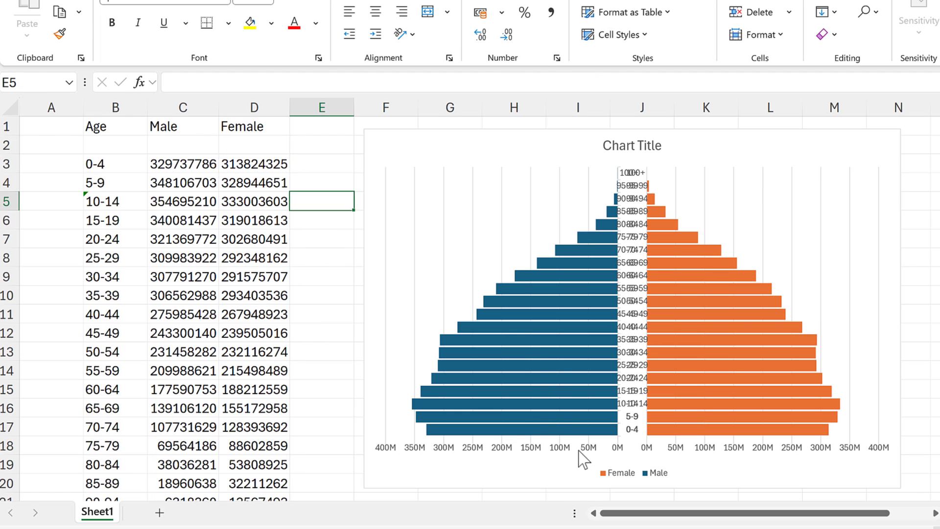
- Check the bounds and major unit of the primary and secondary horizontal (value) axes
{"action": "double_click", "coordinate": [812, 460]}
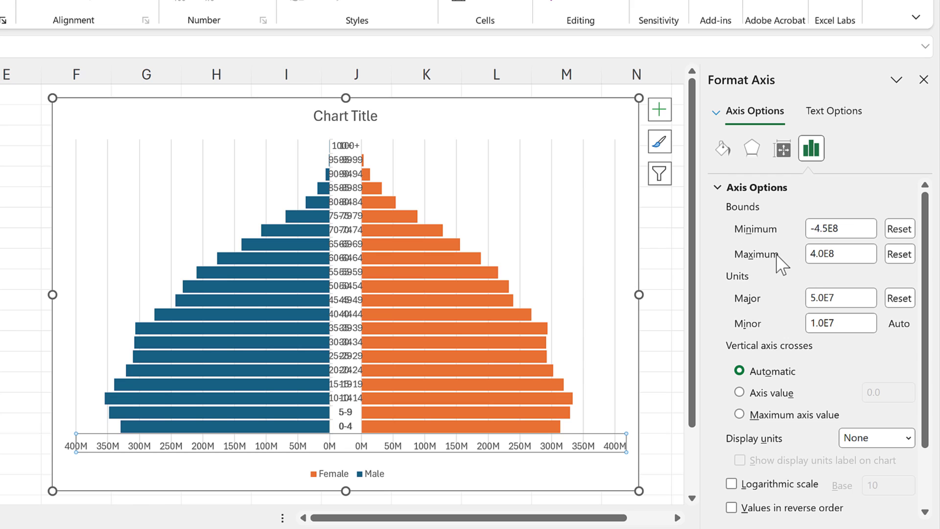
{"action": "left_click", "coordinate": [715, 113]}
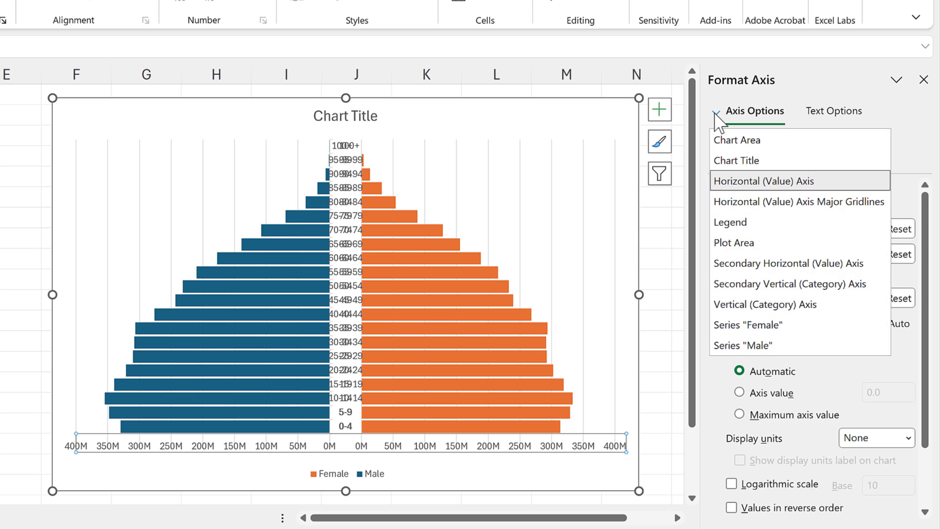
{"action": "left_click", "coordinate": [810, 267]}
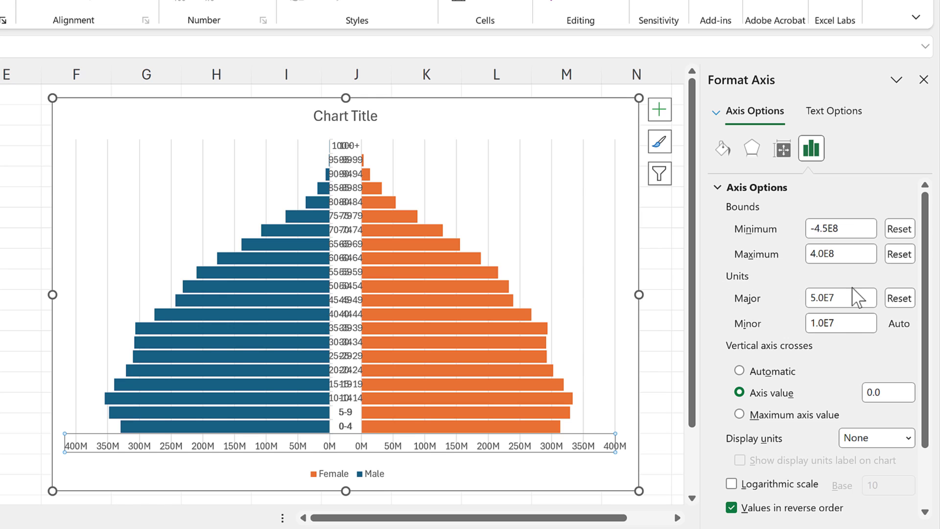
{"action": "left_click_drag", "start_coordinate": [833, 299], "coordinate": [798, 294]}
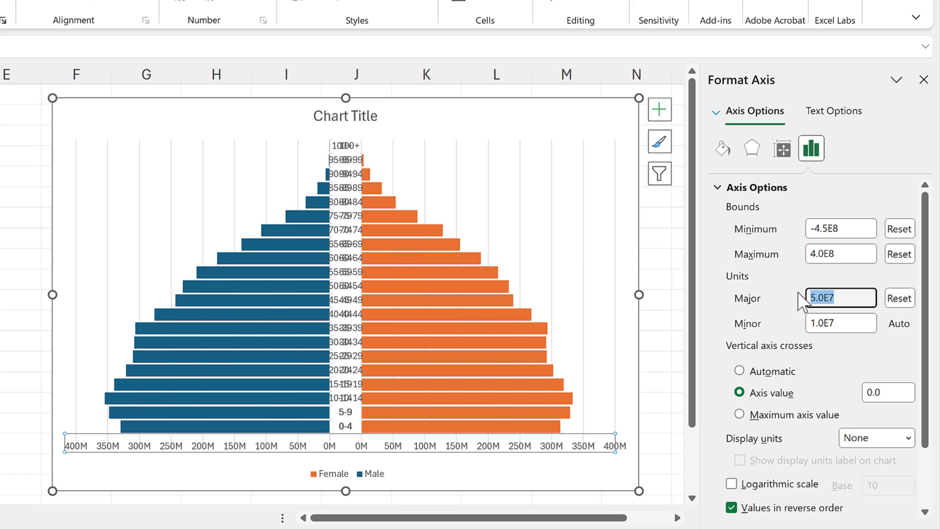
{"action": "left_click", "coordinate": [847, 296]}
- Set the label position of the secondary vertical (category) axis to None
{"action": "left_click", "coordinate": [716, 117]}
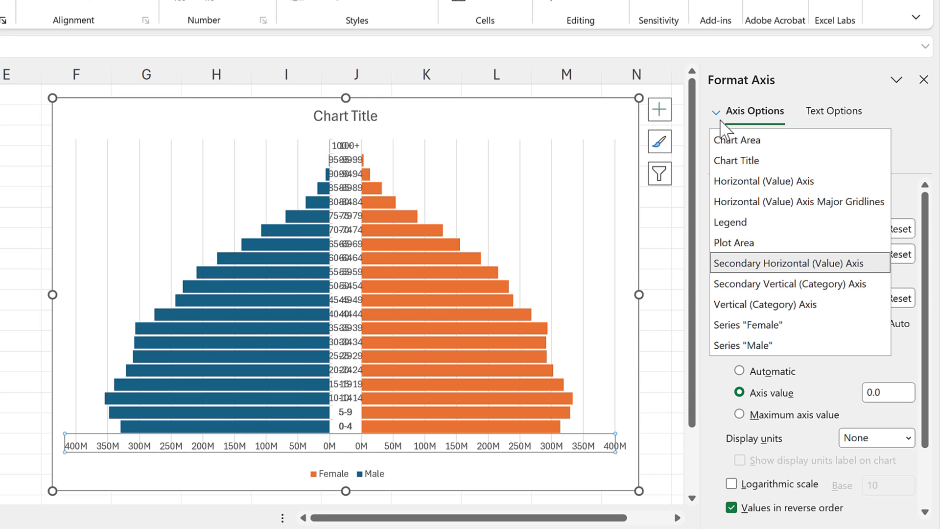
{"action": "left_click", "coordinate": [811, 288]}
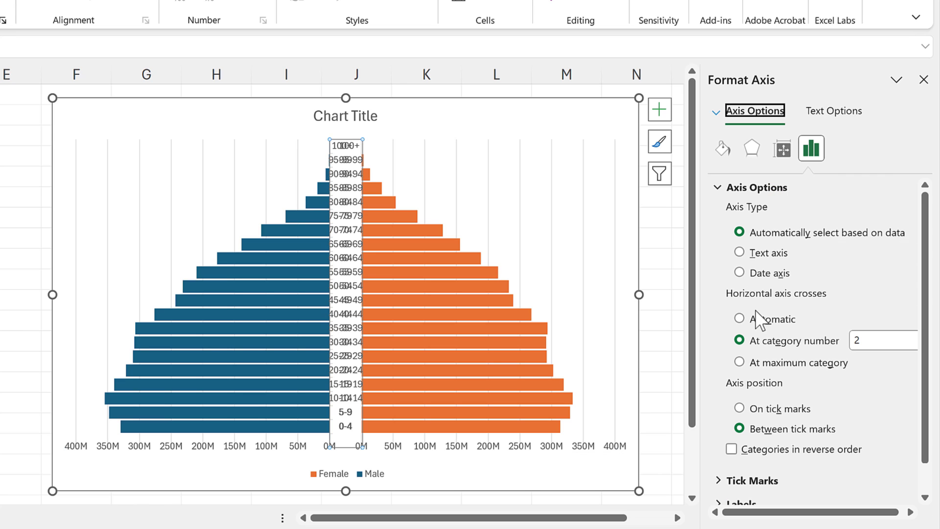
{"action": "left_click", "coordinate": [718, 191]}
{"action": "left_click", "coordinate": [718, 234]}
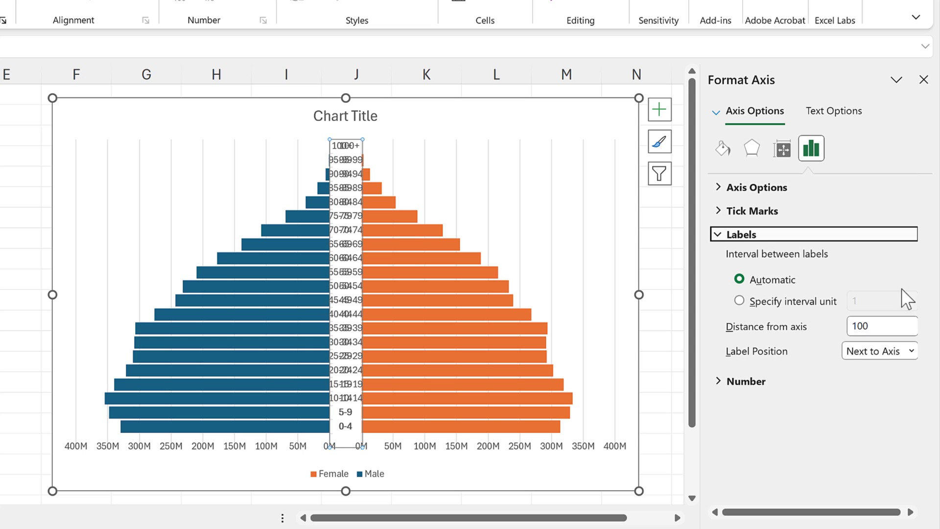
{"action": "left_click", "coordinate": [910, 351]}
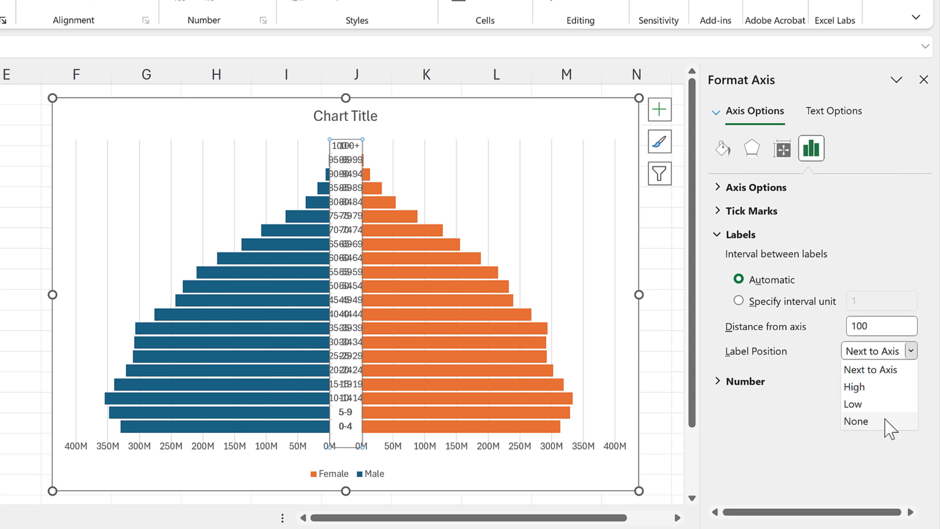
{"action": "left_click", "coordinate": [856, 420]}
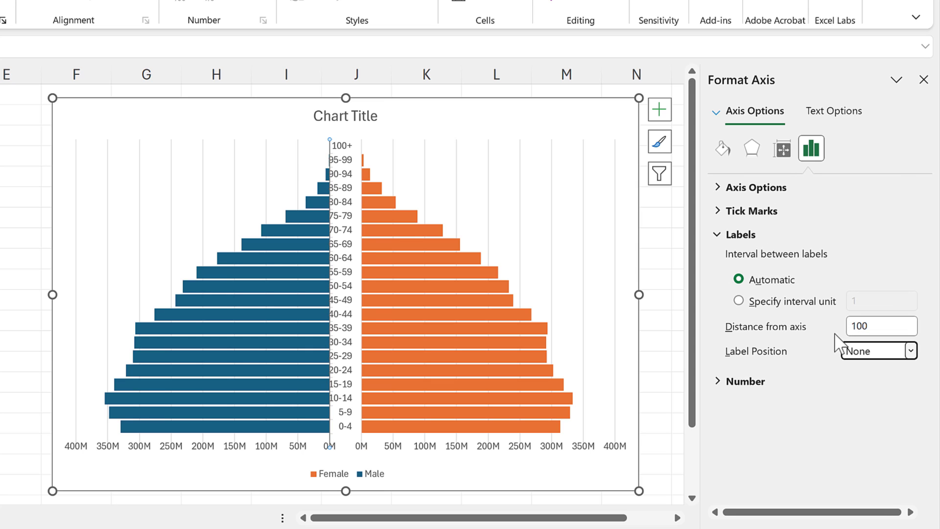
- Reduce the primary vertical axis labels' distance from the axis and widen the chart leftwards across column E
{"action": "left_click", "coordinate": [348, 161]}
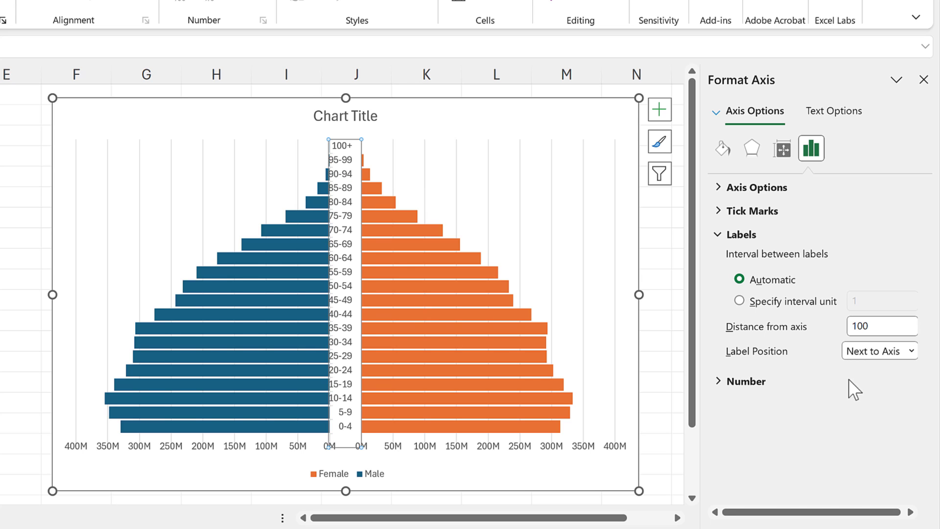
{"action": "double_click", "coordinate": [857, 325]}
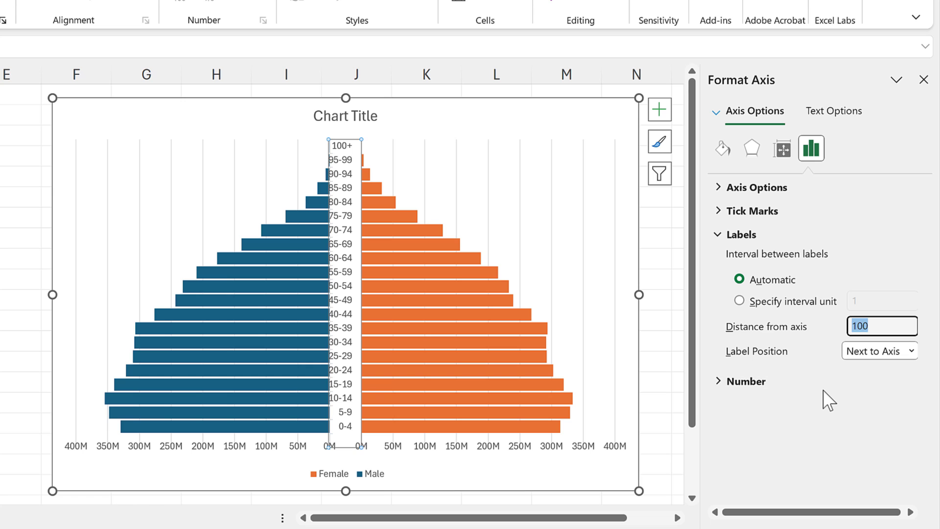
{"action": "key", "text": "Return"}
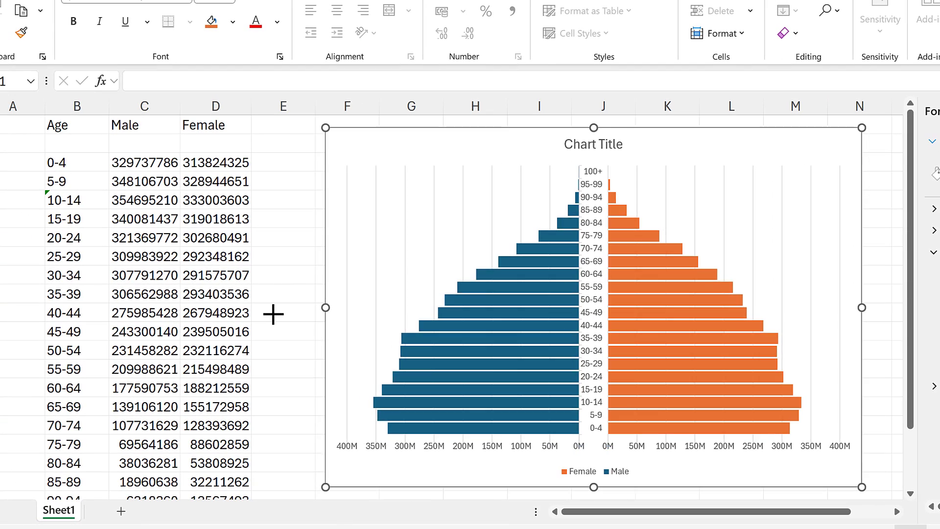
{"action": "left_click_drag", "start_coordinate": [273, 314], "coordinate": [272, 313]}
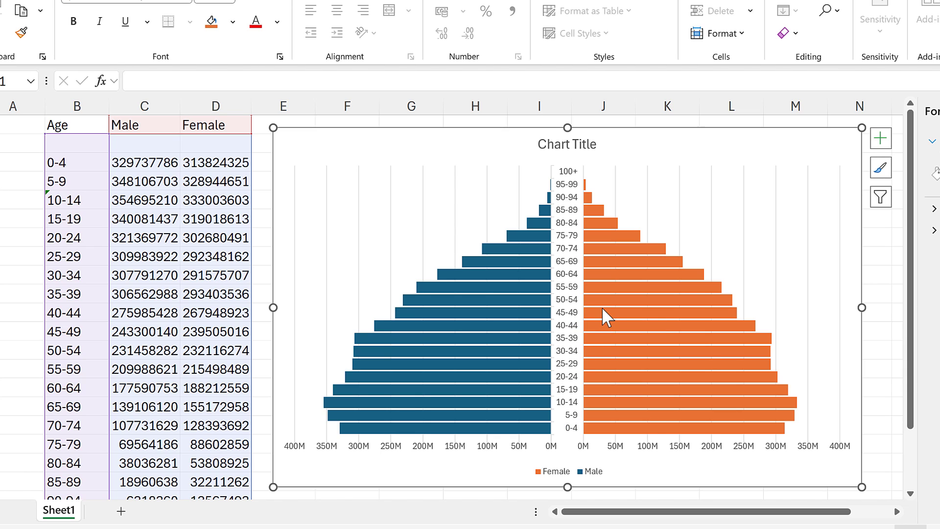
- Add trailing space to the 0-4 and 5-9 entries in the Age column to centre their chart labels
{"action": "mouse_move", "coordinate": [603, 313]}
{"action": "left_click", "coordinate": [63, 166]}
{"action": "left_click", "coordinate": [242, 80]}
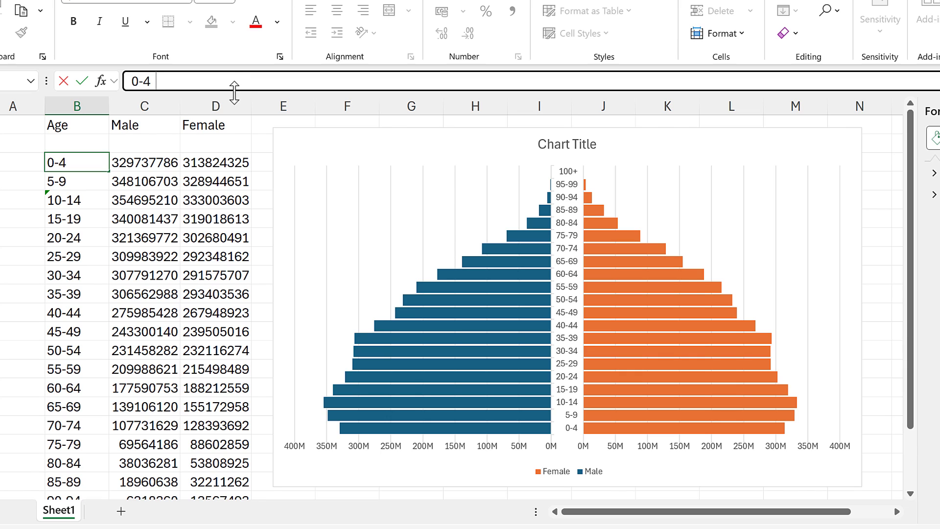
{"action": "key", "text": "Return"}
{"action": "type", "text": "'5-9"}
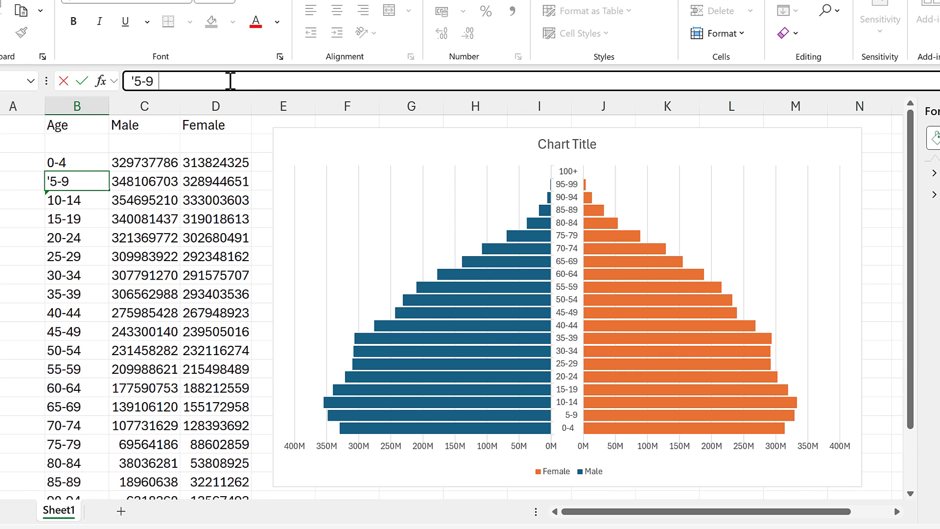
{"action": "key", "text": "Return"}
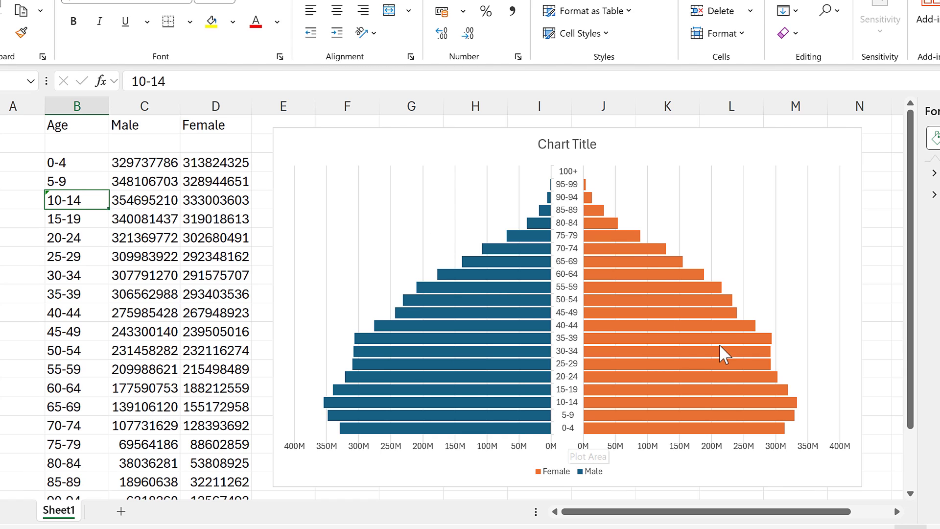
- Set both vertical (category) axes, beside the Male bars and the Female bars, to No line
{"action": "mouse_move", "coordinate": [706, 370]}
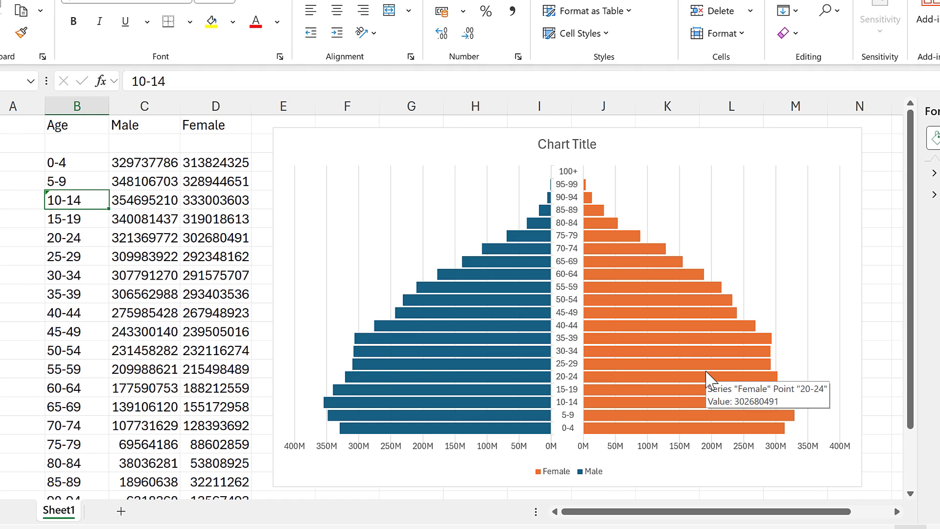
{"action": "double_click", "coordinate": [550, 178]}
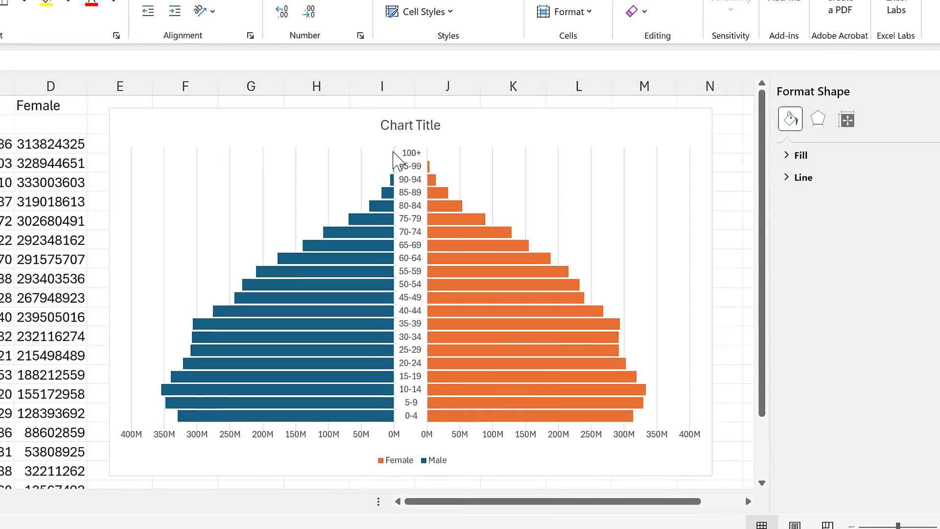
{"action": "left_click", "coordinate": [335, 153]}
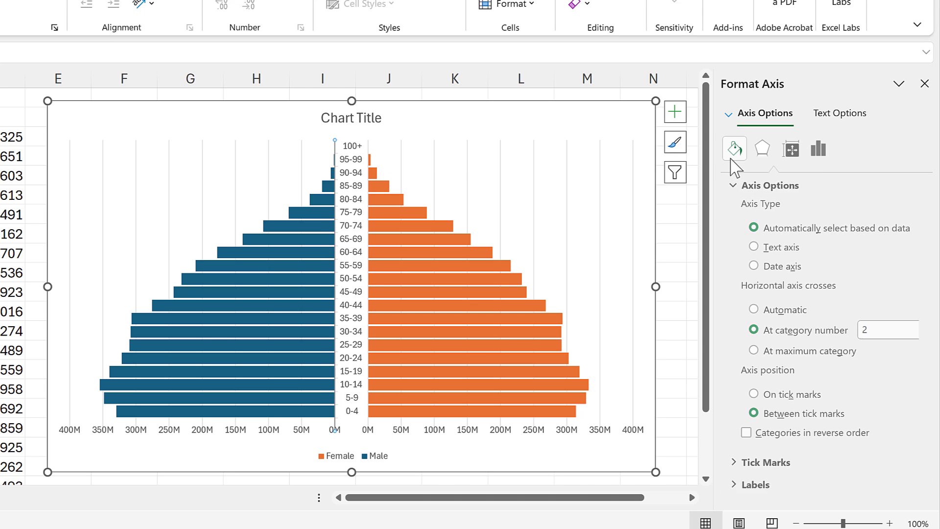
{"action": "left_click", "coordinate": [734, 149]}
{"action": "left_click", "coordinate": [729, 207]}
{"action": "left_click", "coordinate": [742, 232]}
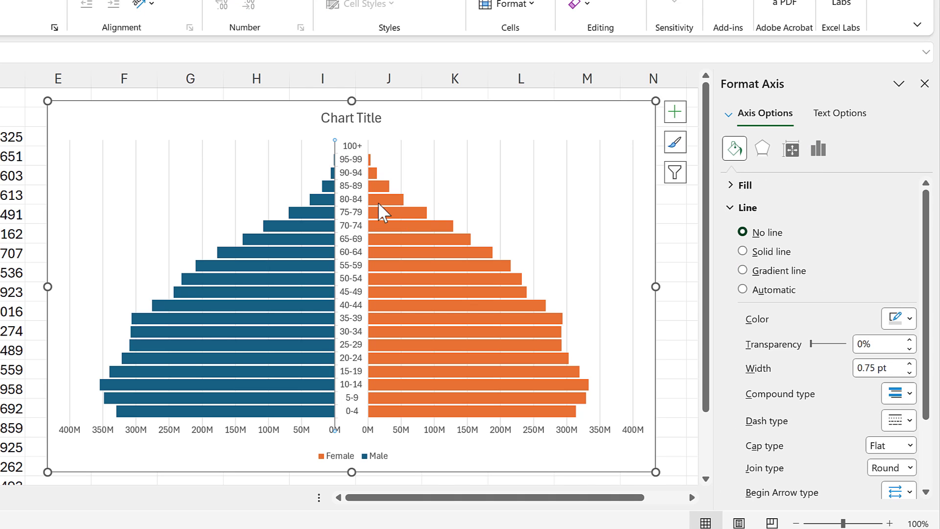
{"action": "left_click", "coordinate": [365, 145]}
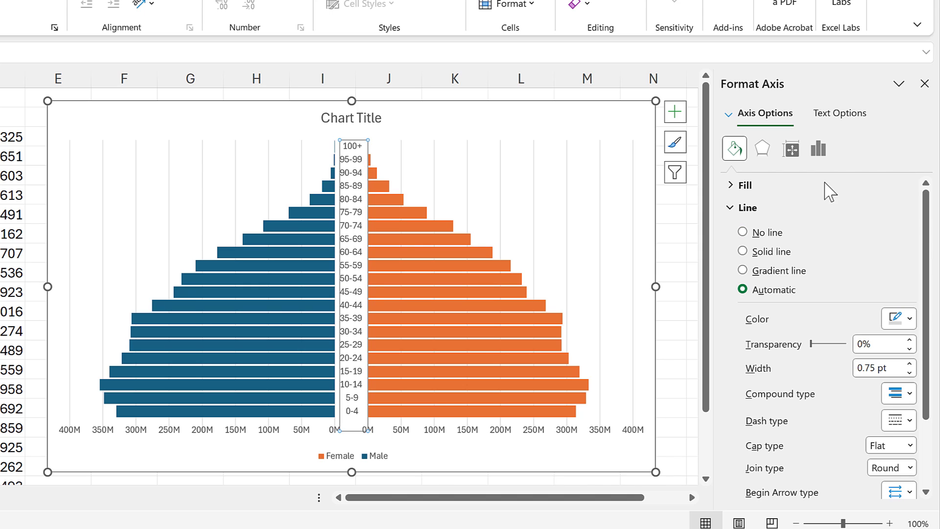
{"action": "left_click", "coordinate": [759, 232]}
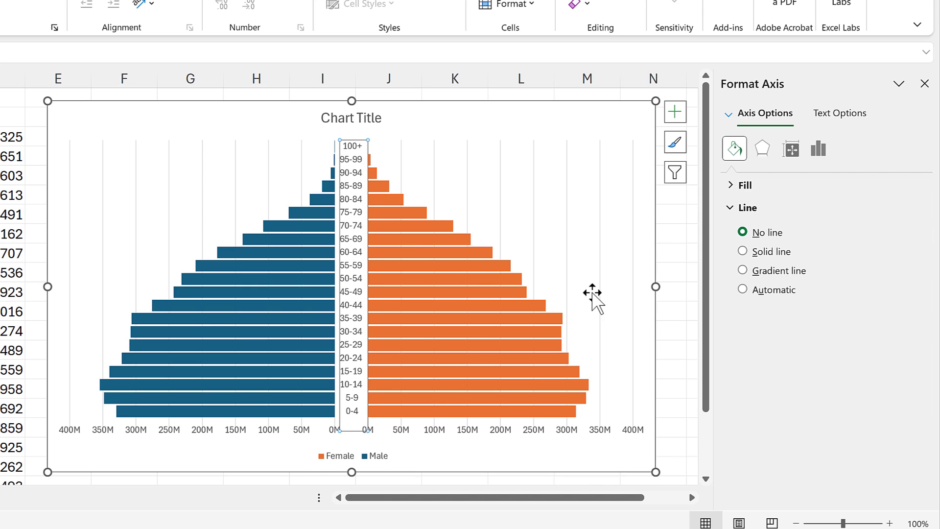
- Format the primary horizontal axis with a solid black line 0.5 pt wide
{"action": "left_click", "coordinate": [401, 437]}
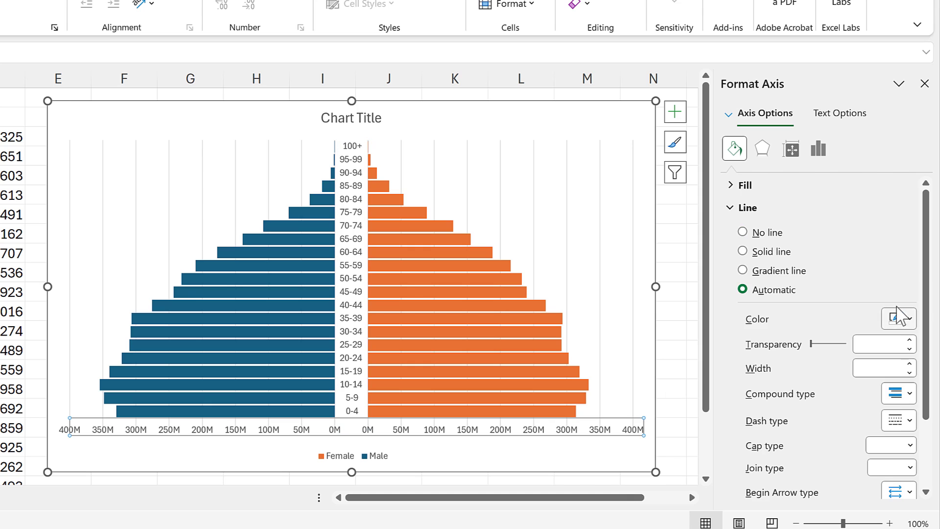
{"action": "left_click", "coordinate": [762, 254]}
{"action": "left_click", "coordinate": [899, 318]}
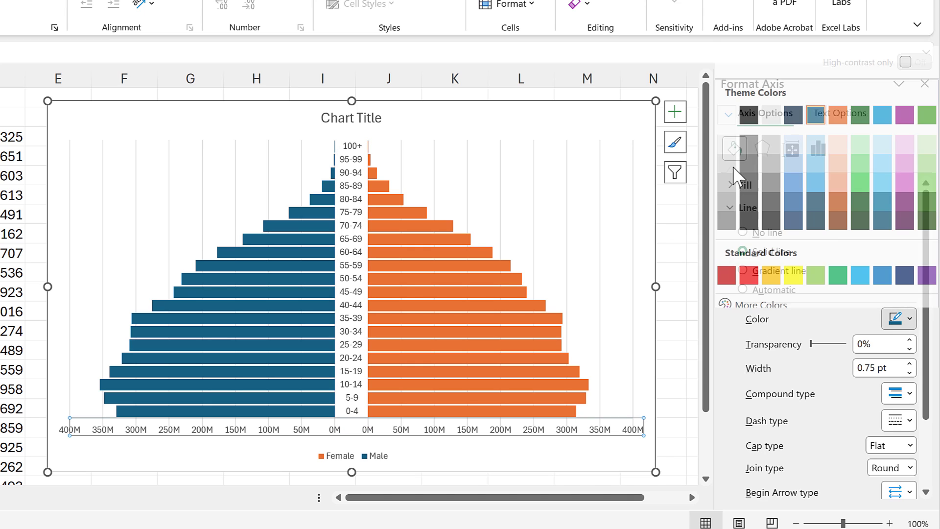
{"action": "left_click", "coordinate": [747, 104]}
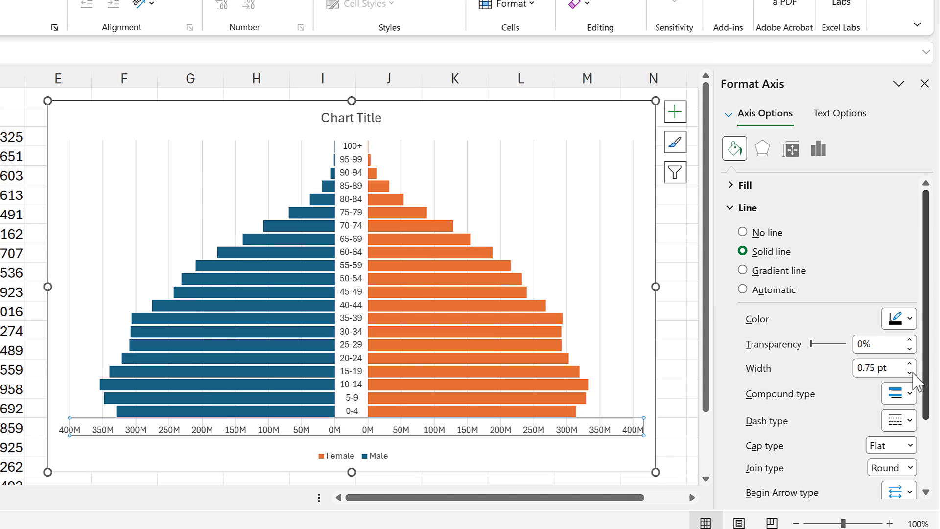
{"action": "left_click", "coordinate": [909, 373]}
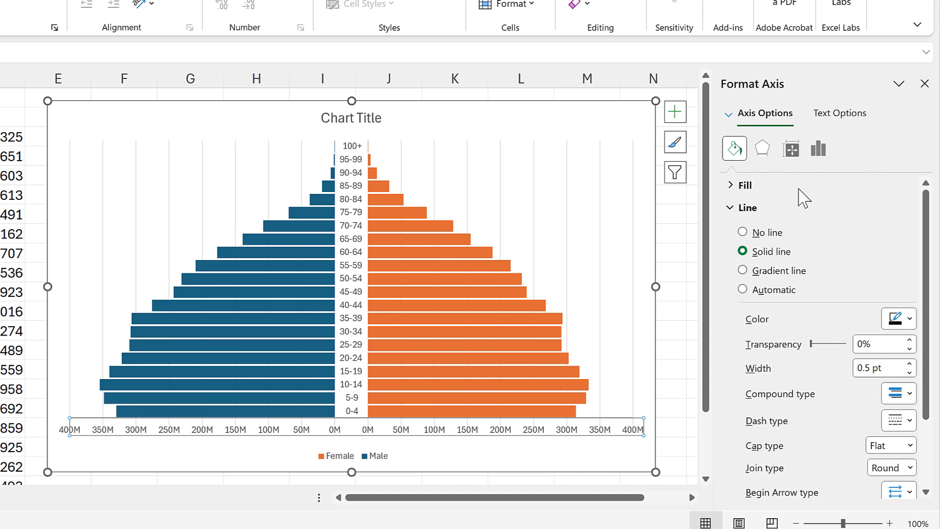
- Set the major tick marks of the primary horizontal axis to Outside
{"action": "left_click", "coordinate": [818, 149]}
{"action": "left_click", "coordinate": [781, 185]}
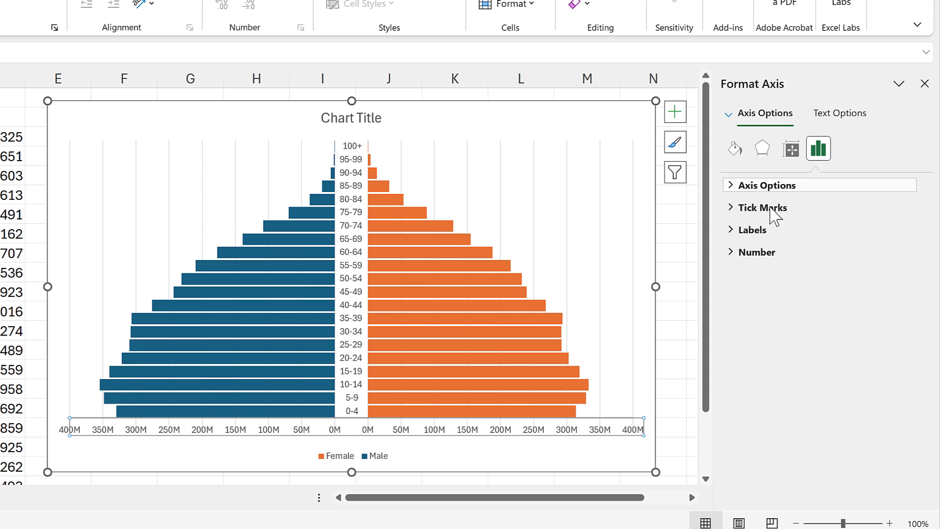
{"action": "left_click", "coordinate": [781, 208]}
{"action": "left_click", "coordinate": [892, 231]}
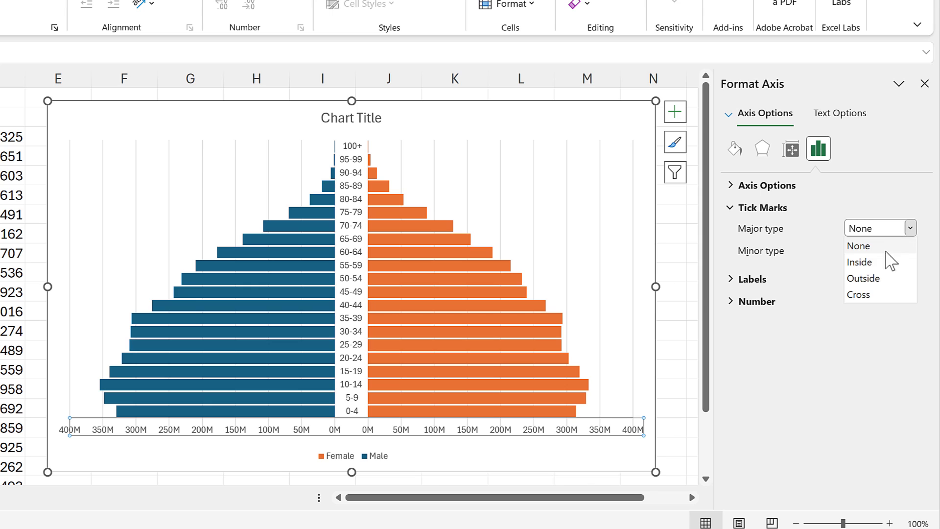
{"action": "left_click", "coordinate": [885, 278]}
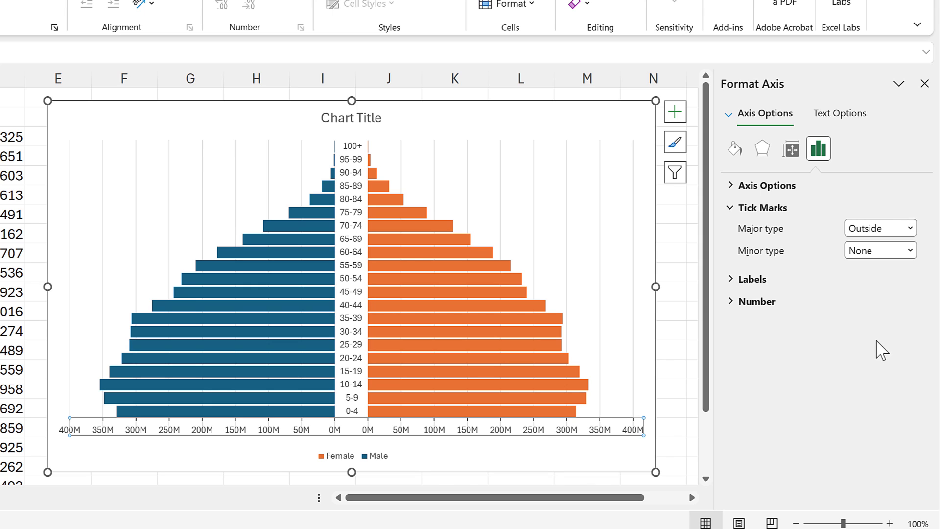
- Give the Female series bars a solid black border 0.5 pt wide
{"action": "left_click", "coordinate": [448, 226]}
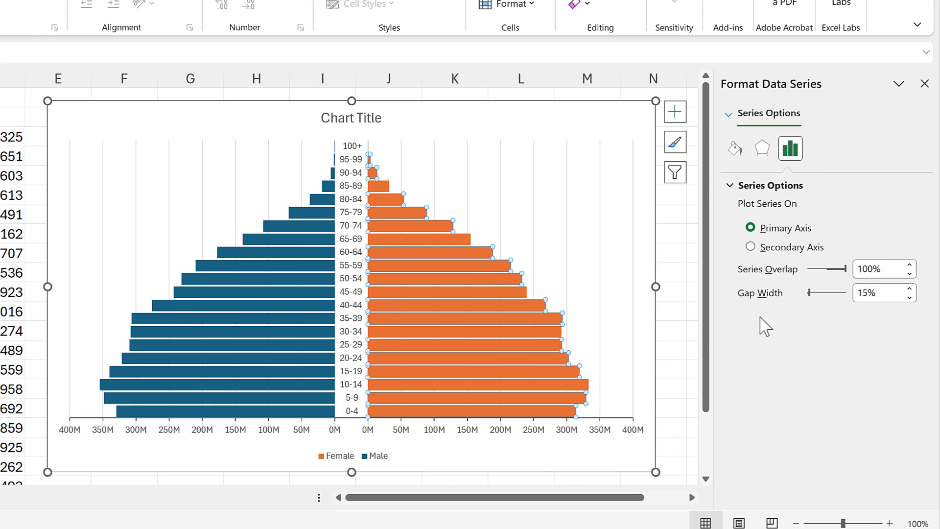
{"action": "left_click", "coordinate": [734, 148]}
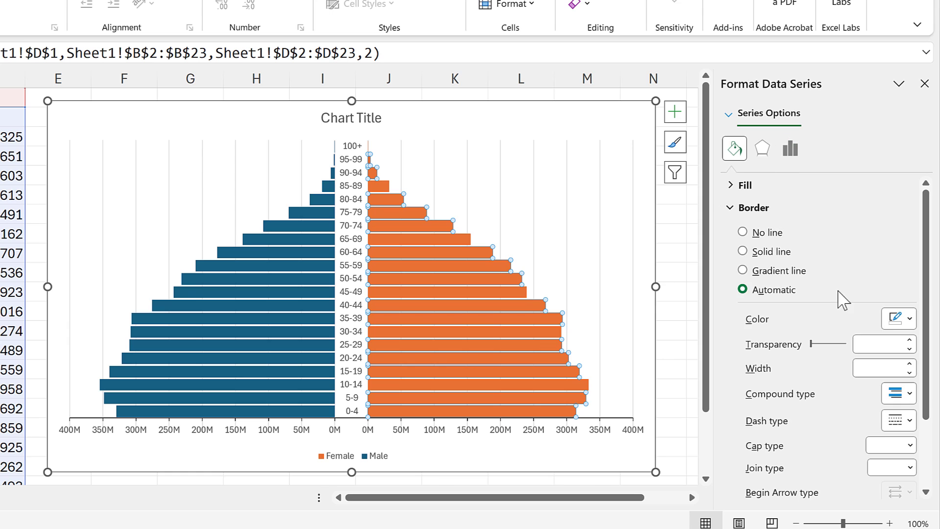
{"action": "left_click", "coordinate": [885, 319]}
{"action": "left_click", "coordinate": [749, 110]}
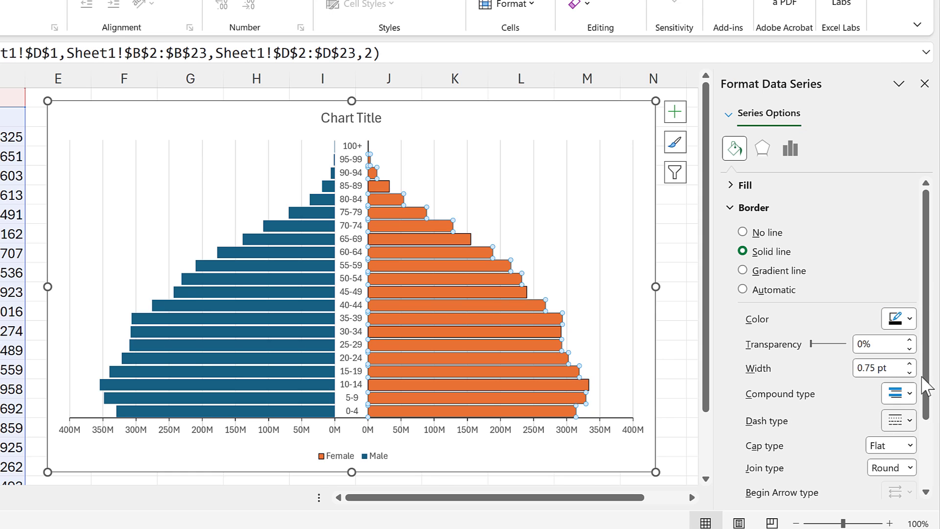
{"action": "left_click", "coordinate": [909, 372]}
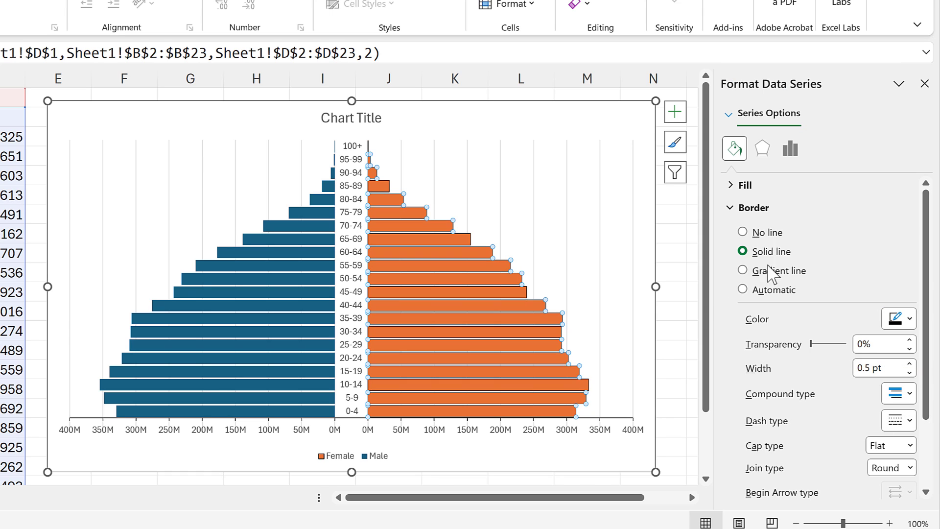
- Change the fill of the Female series bars to a light purple theme colour
{"action": "left_click", "coordinate": [746, 185]}
{"action": "left_click", "coordinate": [899, 361]}
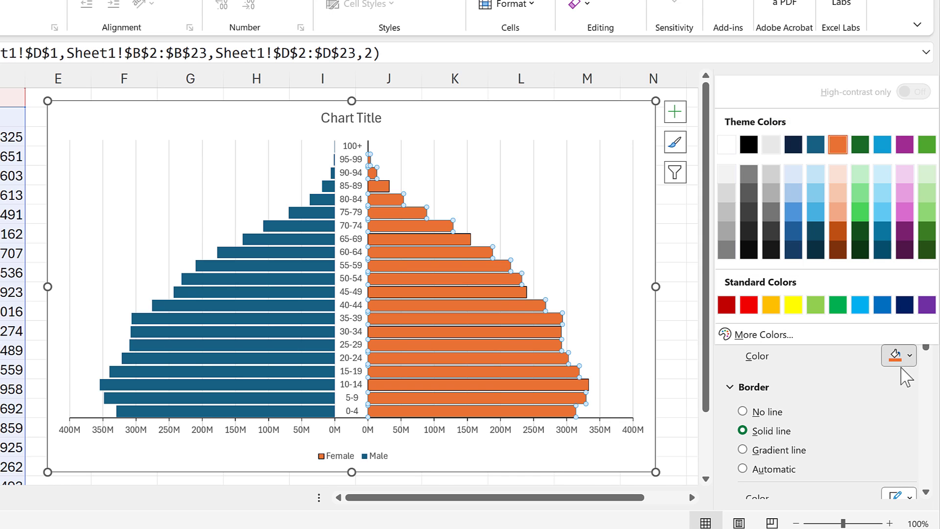
{"action": "left_click", "coordinate": [904, 193]}
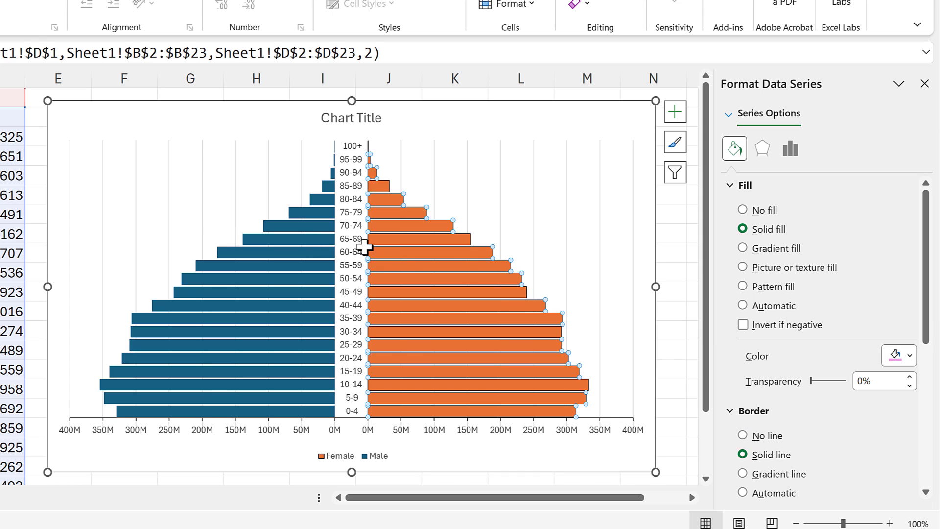
- Give the Male series bars a thin solid black border matching the Female bars
{"action": "left_click", "coordinate": [306, 225]}
{"action": "left_click", "coordinate": [431, 279]}
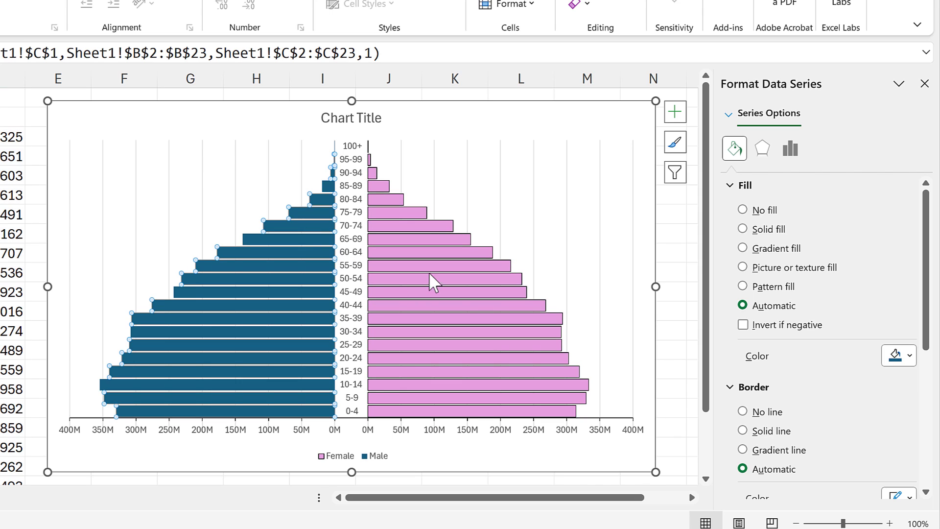
{"action": "scroll", "coordinate": [895, 381], "scroll_direction": "down", "scroll_amount": 3}
{"action": "left_click", "coordinate": [897, 385]}
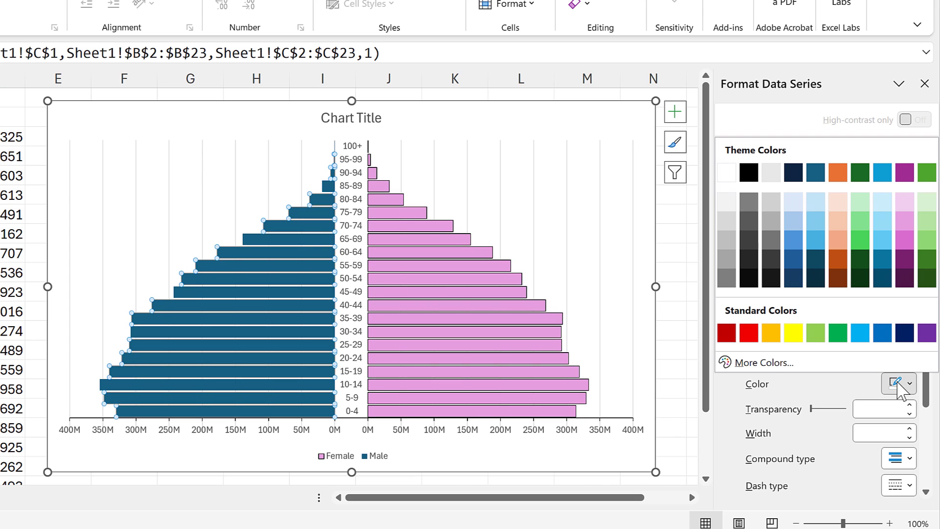
{"action": "left_click", "coordinate": [747, 175]}
{"action": "left_click", "coordinate": [909, 437]}
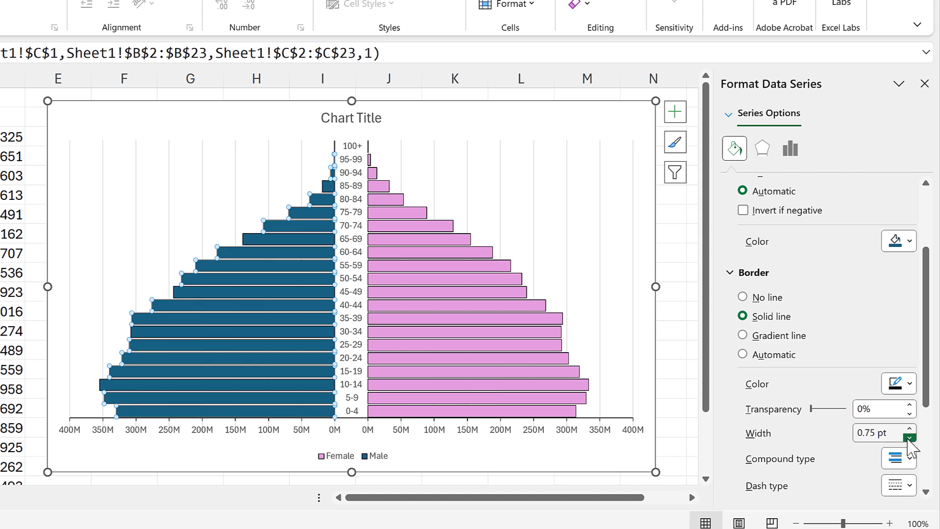
{"action": "left_click", "coordinate": [909, 437]}
- Change the fill of the Male series bars to a light green theme colour
{"action": "scroll", "coordinate": [896, 357], "scroll_direction": "up", "scroll_amount": 3}
{"action": "left_click", "coordinate": [896, 358]}
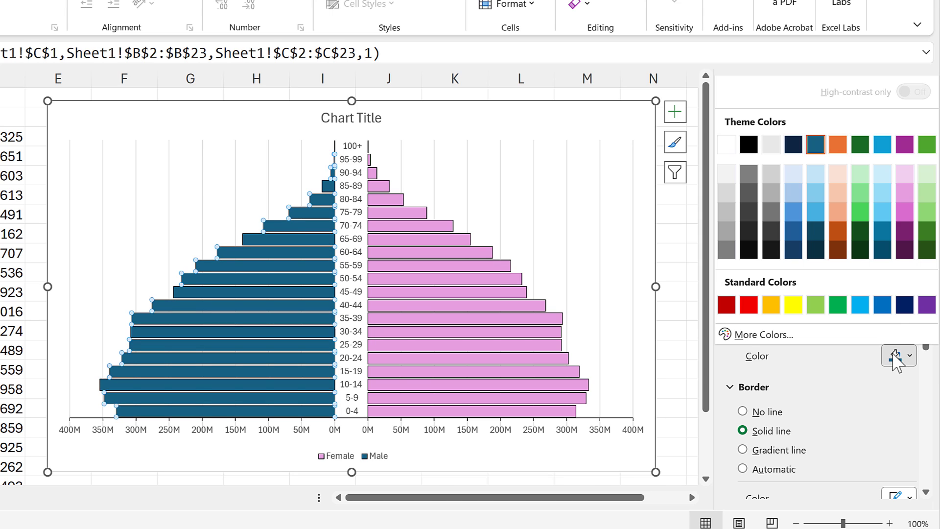
{"action": "left_click", "coordinate": [920, 198]}
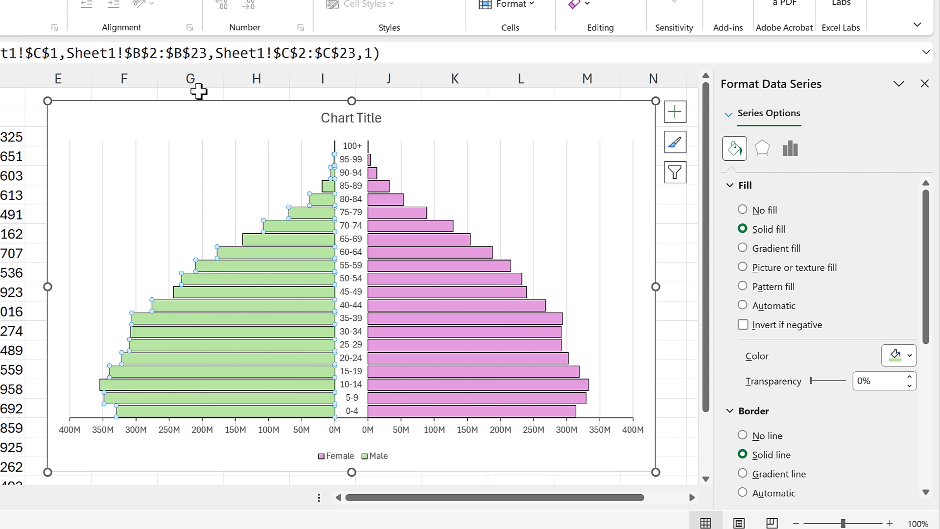
- Add data labels to both series of the chart and deselect the chart
{"action": "left_click", "coordinate": [196, 110]}
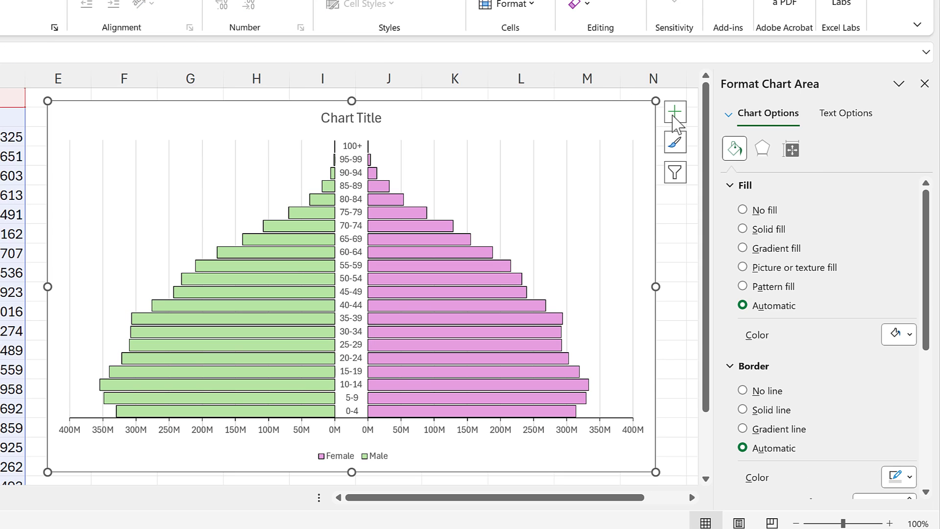
{"action": "left_click", "coordinate": [674, 115]}
{"action": "left_click", "coordinate": [705, 210]}
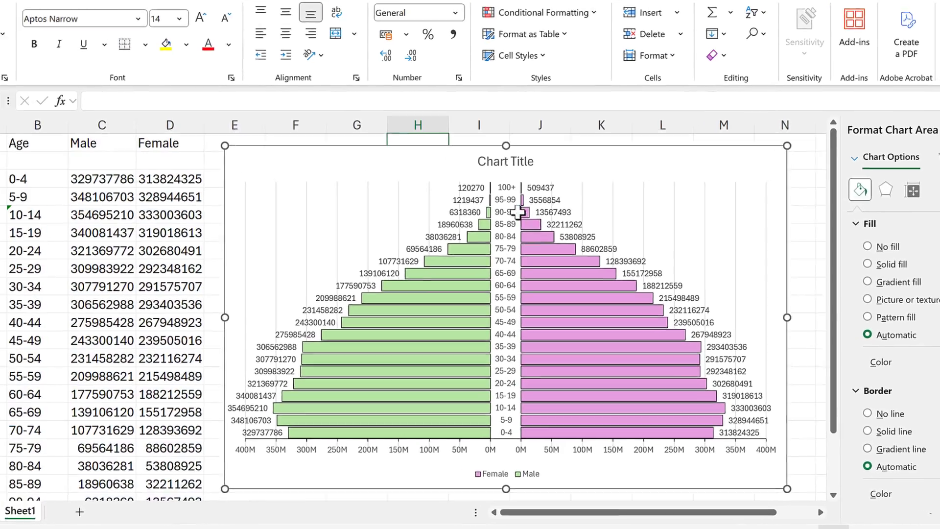
{"action": "key", "text": "Escape"}
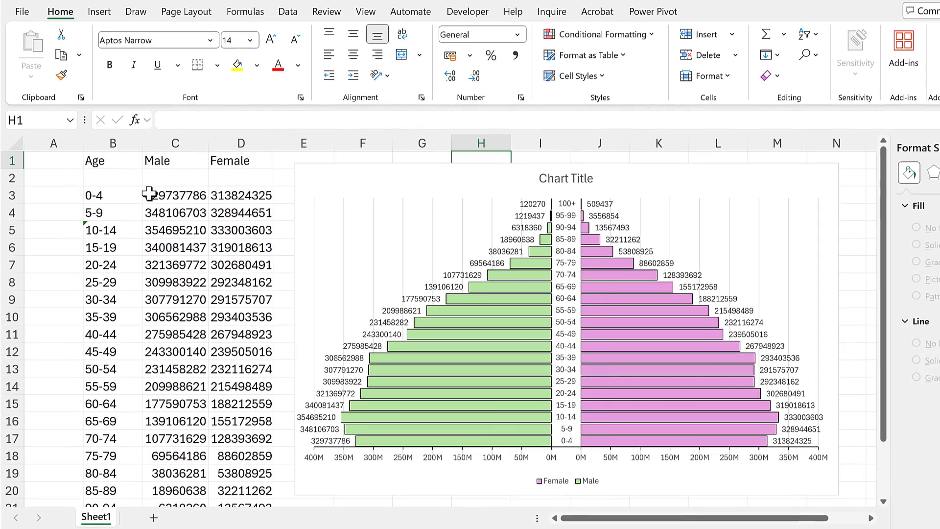
- Apply the custom number format 0.0,,"M" to all Male and Female population values from row 3 down
{"action": "left_click_drag", "start_coordinate": [148, 194], "coordinate": [240, 198]}
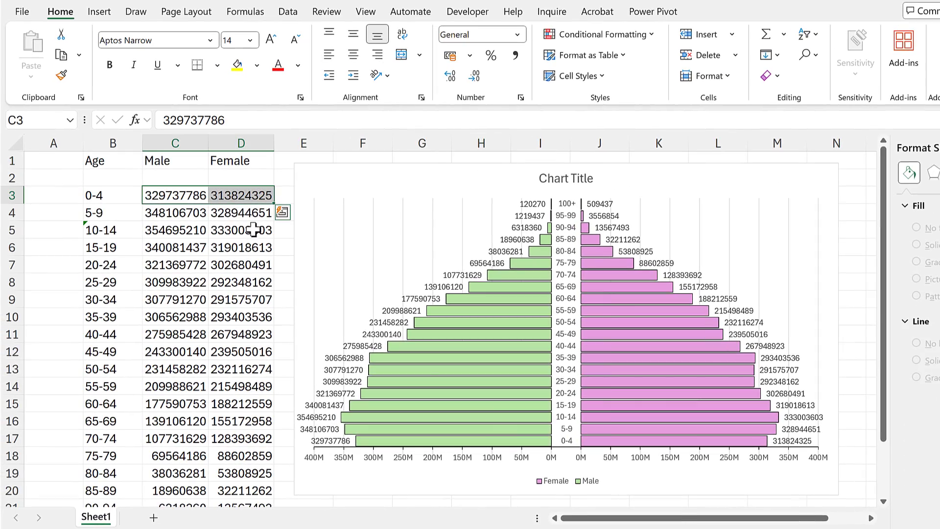
{"action": "key", "text": "ctrl+shift+Down"}
{"action": "scroll", "coordinate": [225, 235], "scroll_direction": "up", "scroll_amount": 1}
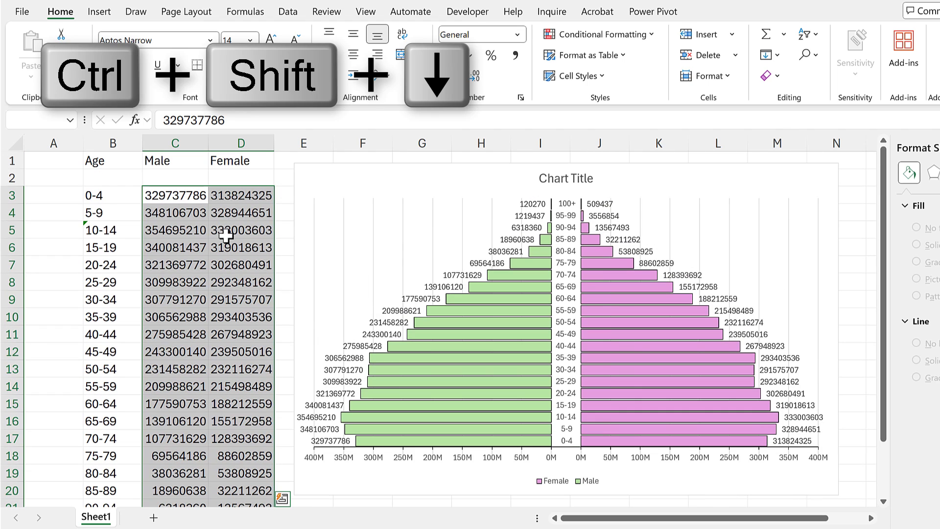
{"action": "left_click", "coordinate": [520, 98]}
{"action": "left_click", "coordinate": [406, 200]}
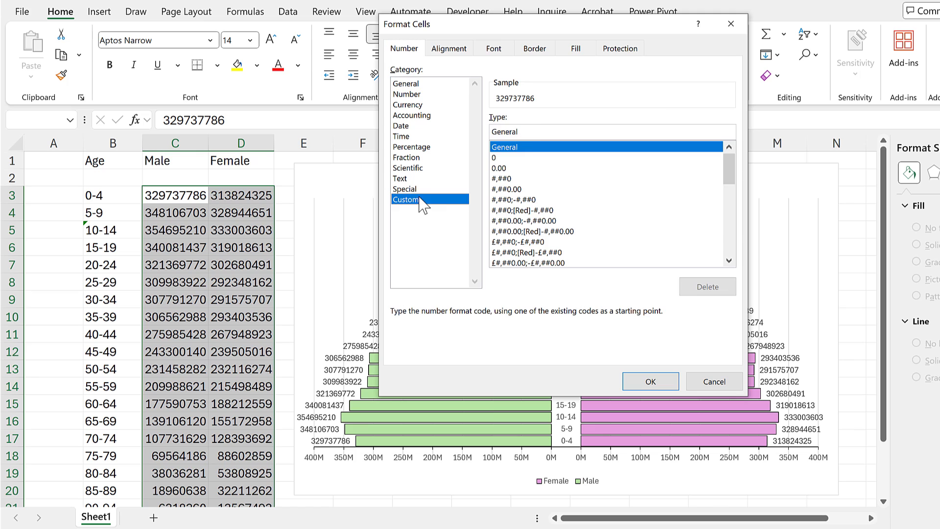
{"action": "left_click_drag", "start_coordinate": [530, 132], "coordinate": [461, 132]}
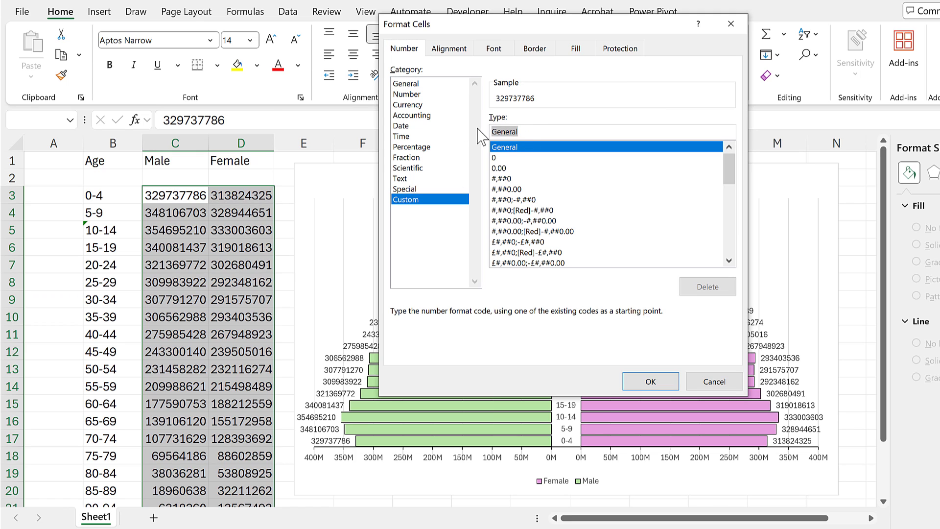
{"action": "key", "text": "BackSpace"}
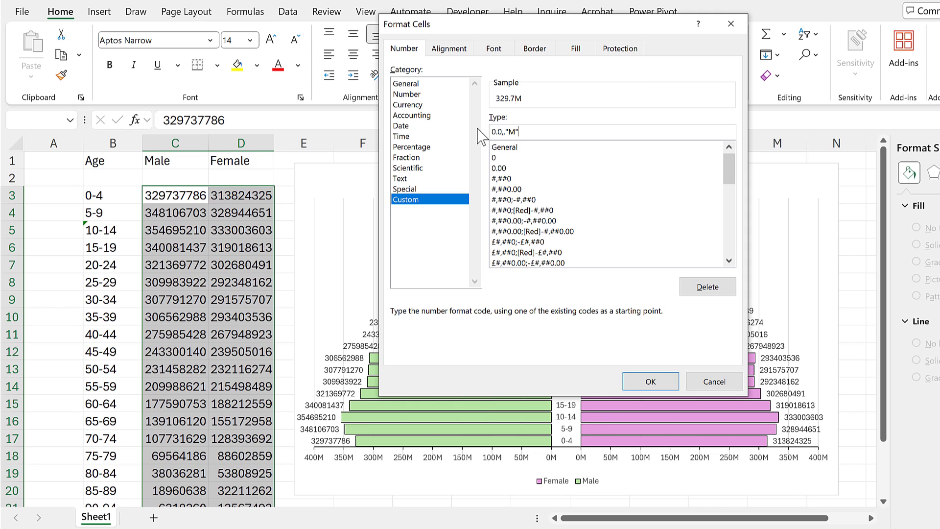
{"action": "left_click", "coordinate": [650, 381]}
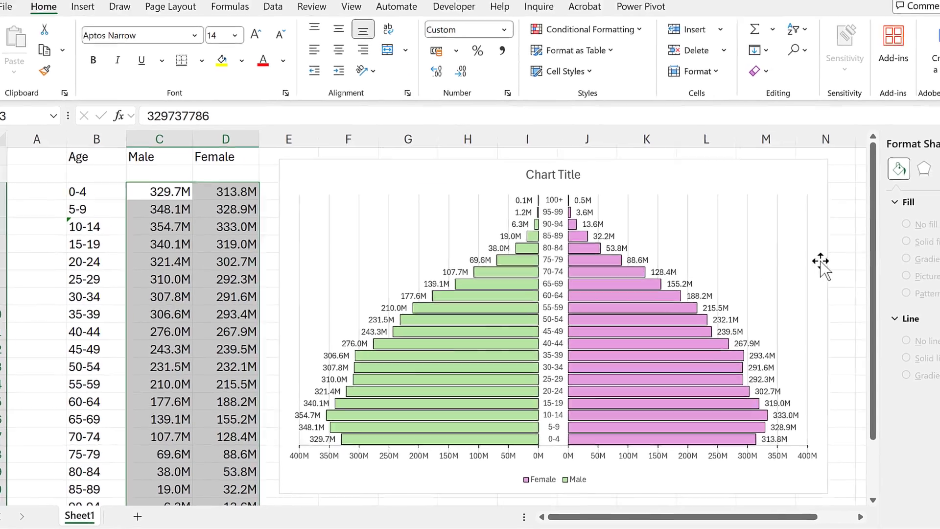
- Make the Female data labels bold and colour their text a pinkish-purple theme shade darker than the bars
{"action": "left_click", "coordinate": [851, 264]}
{"action": "left_click", "coordinate": [561, 233]}
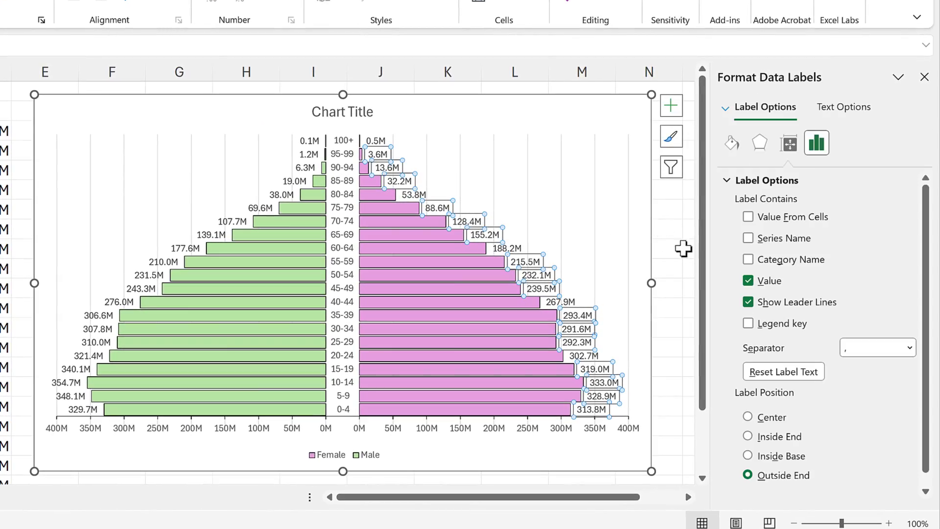
{"action": "left_click", "coordinate": [850, 108]}
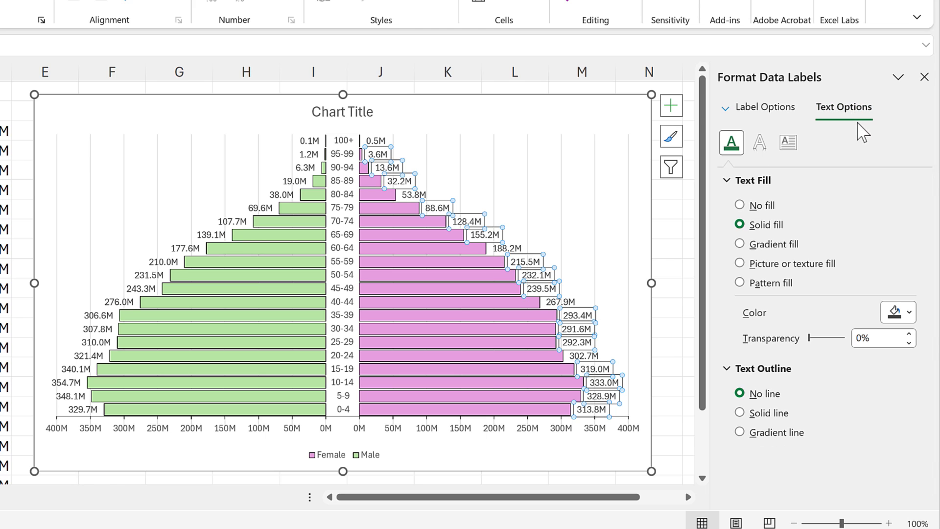
{"action": "left_click", "coordinate": [905, 313]}
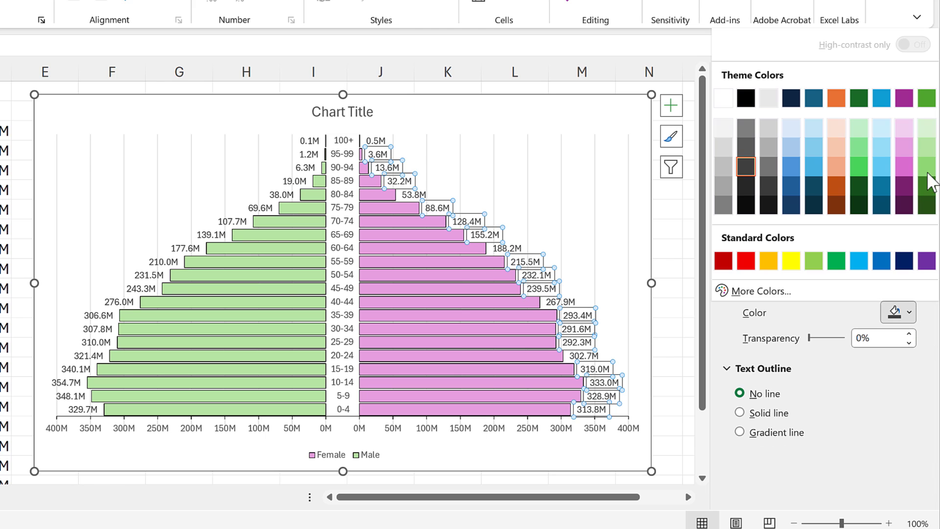
{"action": "left_click", "coordinate": [903, 166]}
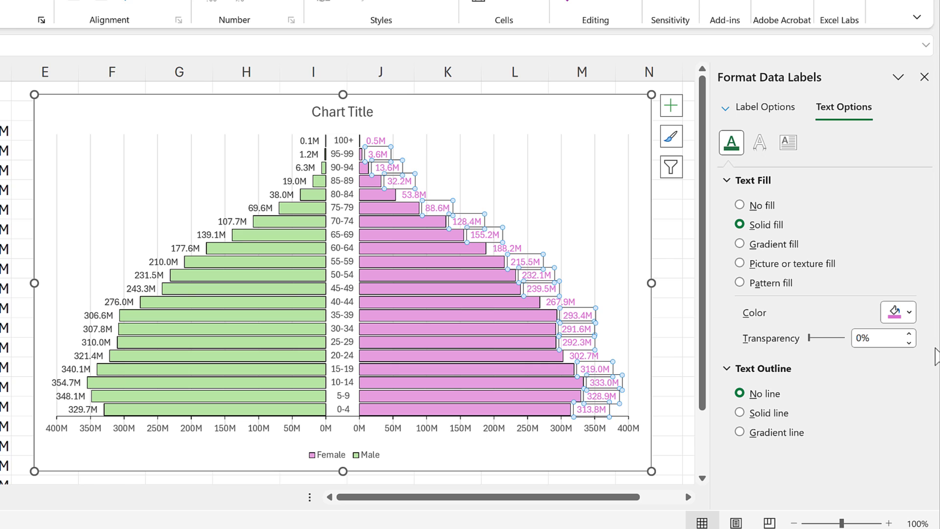
{"action": "key", "text": "ctrl+b"}
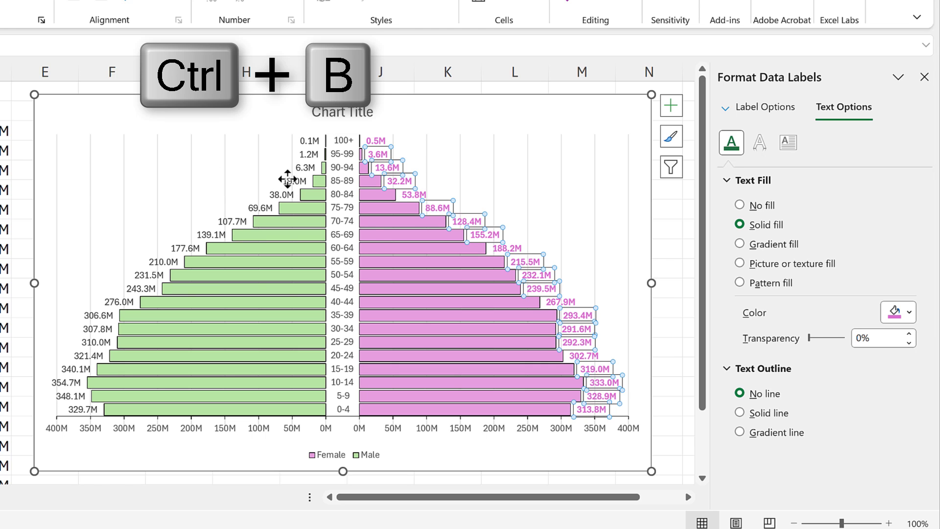
- Make the Male data labels bold and colour their text a green theme shade slightly darker than the bars
{"action": "left_click", "coordinate": [287, 179]}
{"action": "left_click", "coordinate": [908, 315]}
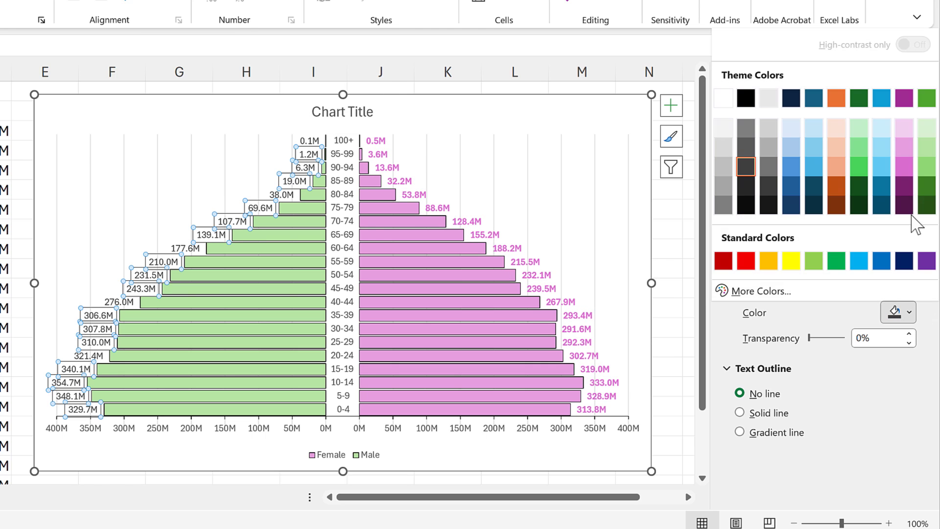
{"action": "left_click", "coordinate": [926, 167]}
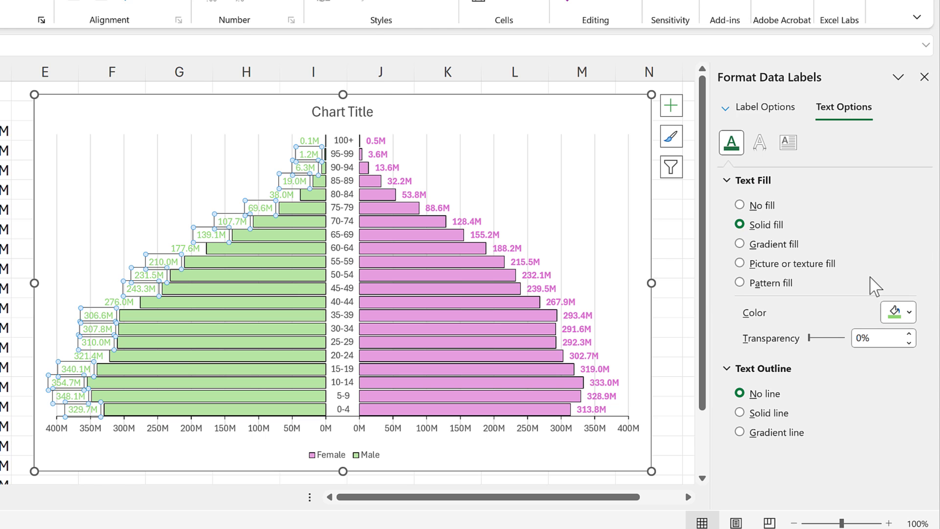
{"action": "key", "text": "ctrl+b"}
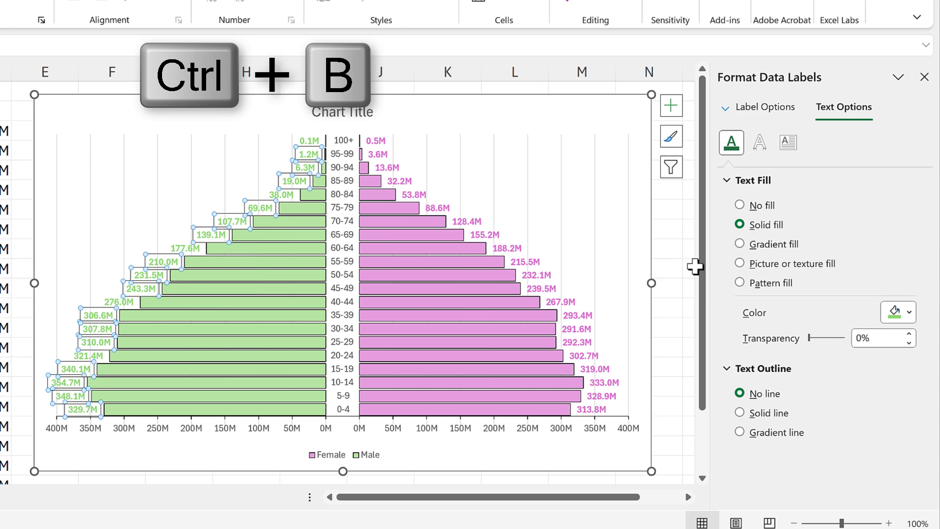
{"action": "left_click", "coordinate": [666, 248]}
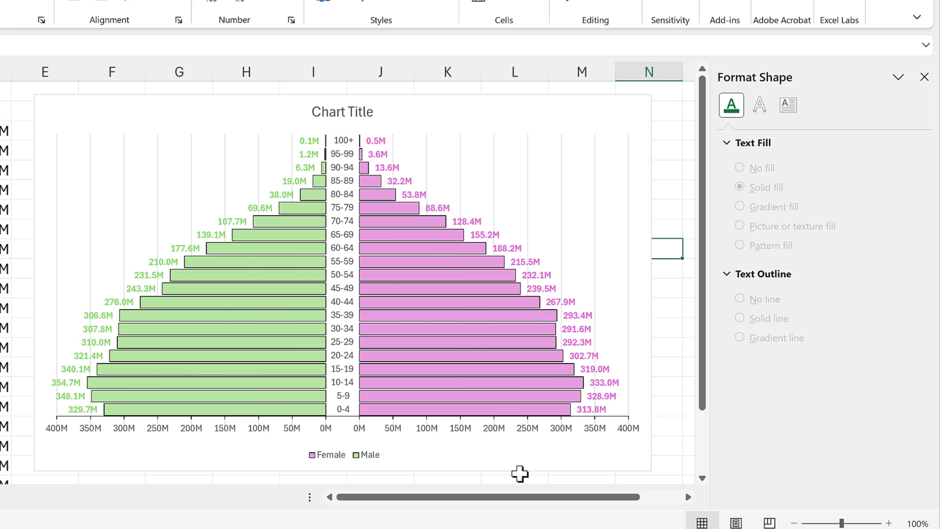
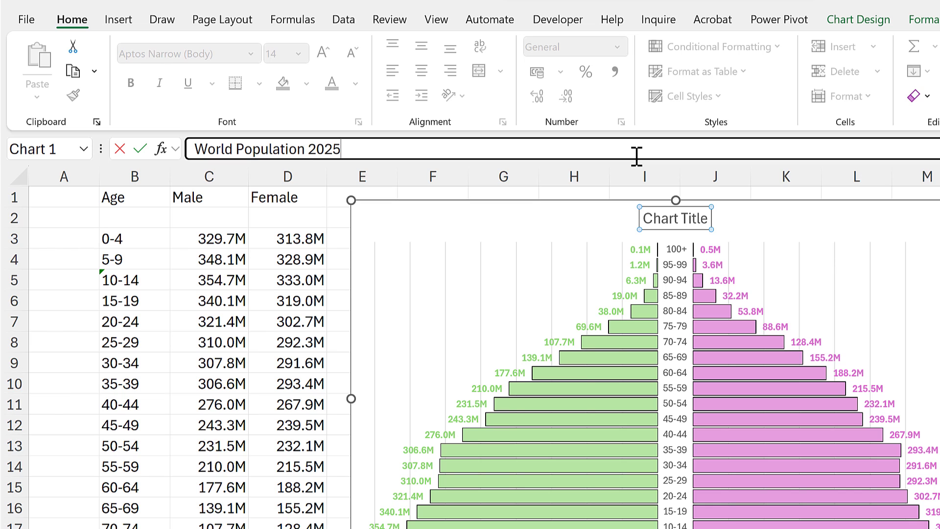
- Set the chart title to "World Population 2025" with "Male" and "Female" spaced apart on a second line
{"action": "key", "text": "alt+Return"}
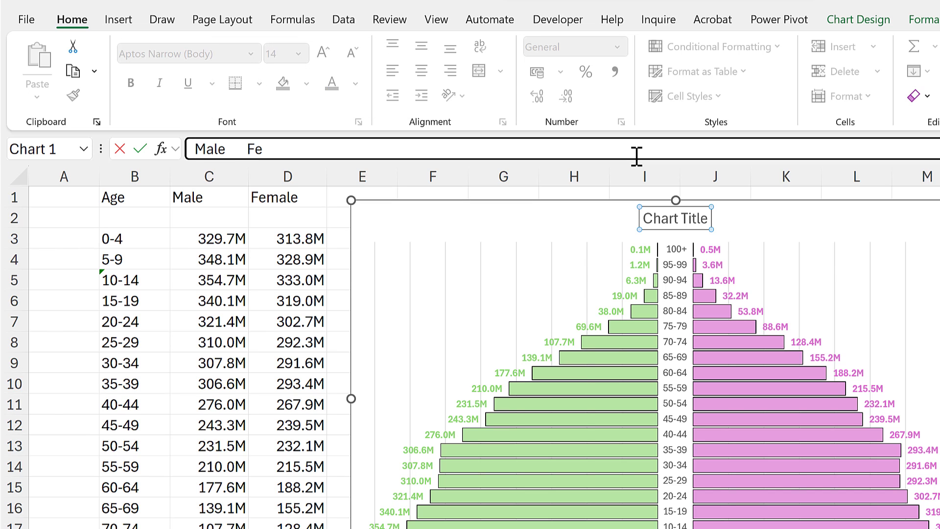
{"action": "key", "text": "Return"}
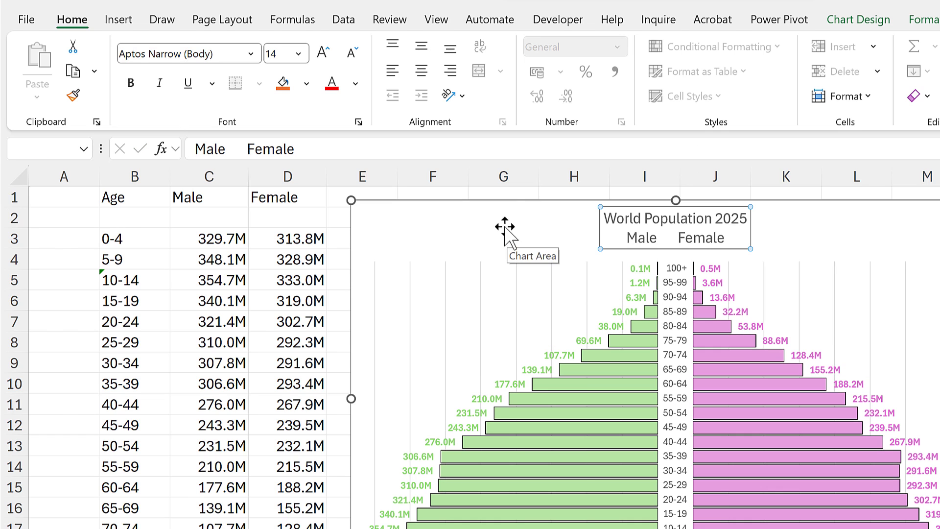
- Format the whole chart title in the Automatic black font colour, bold, at size 16
{"action": "left_click", "coordinate": [360, 86]}
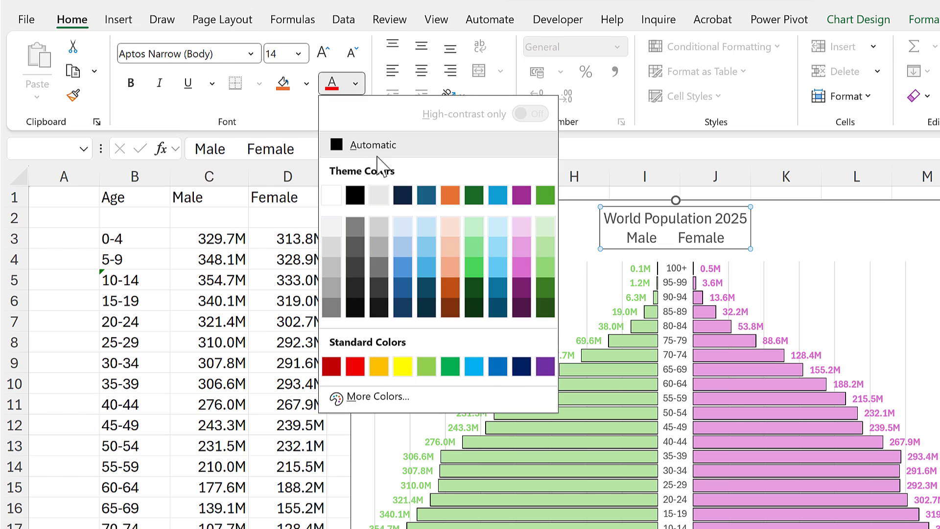
{"action": "left_click", "coordinate": [378, 151]}
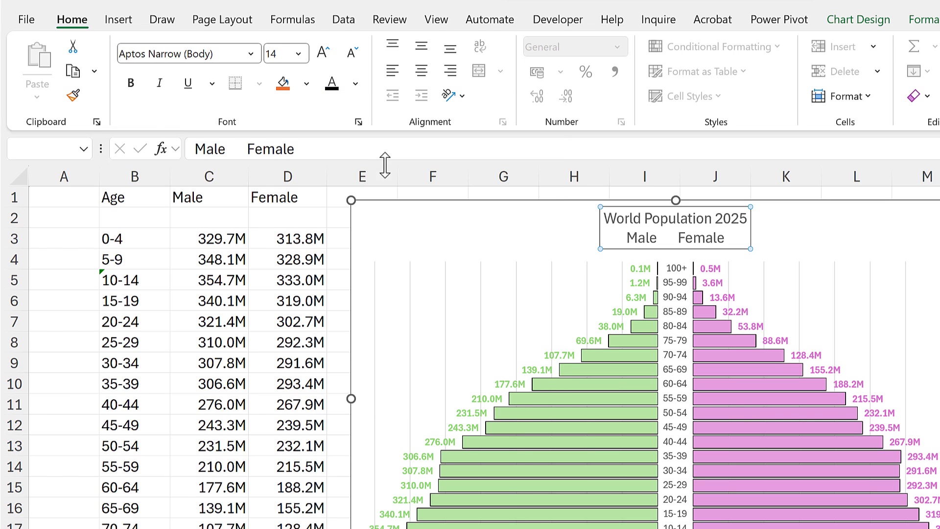
{"action": "left_click", "coordinate": [130, 83]}
{"action": "left_click", "coordinate": [321, 53]}
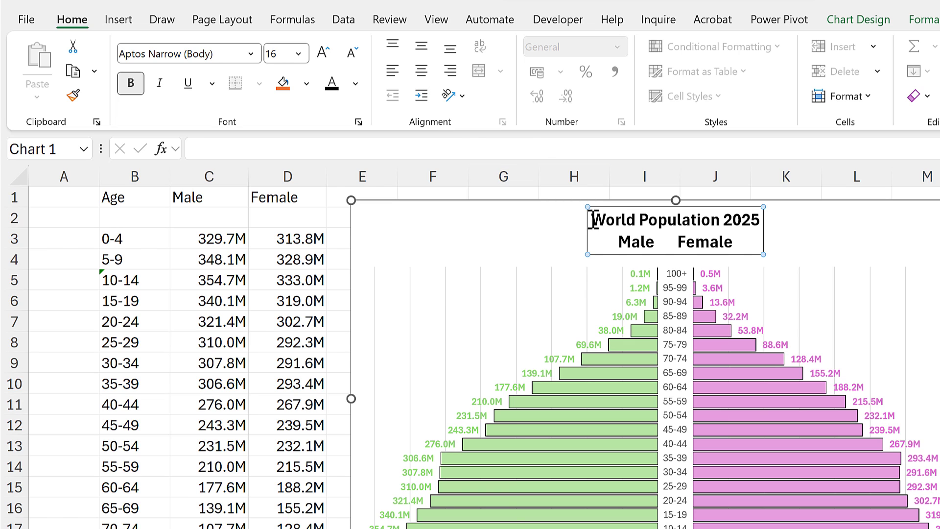
- Enlarge the "World Population 2025" line of the chart title by two font size increments
{"action": "left_click_drag", "start_coordinate": [590, 220], "coordinate": [760, 220]}
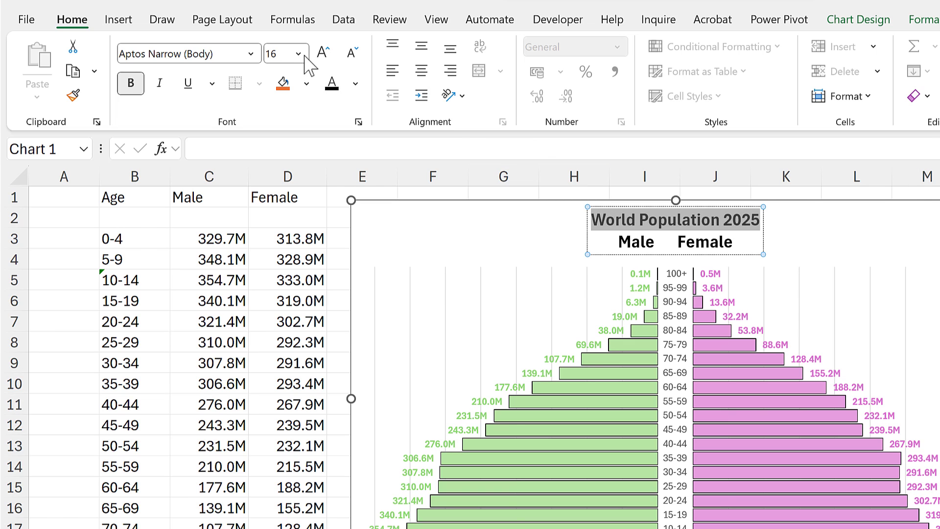
{"action": "left_click", "coordinate": [322, 55]}
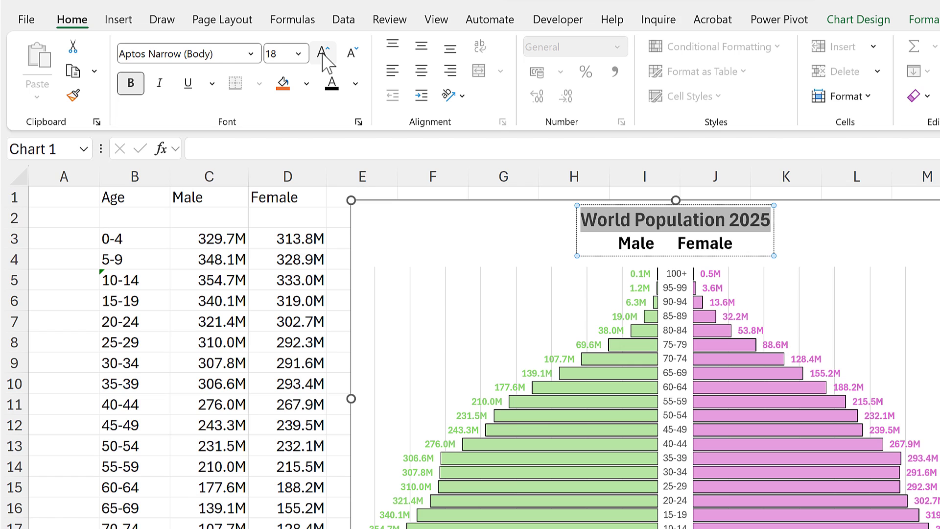
{"action": "left_click", "coordinate": [323, 55]}
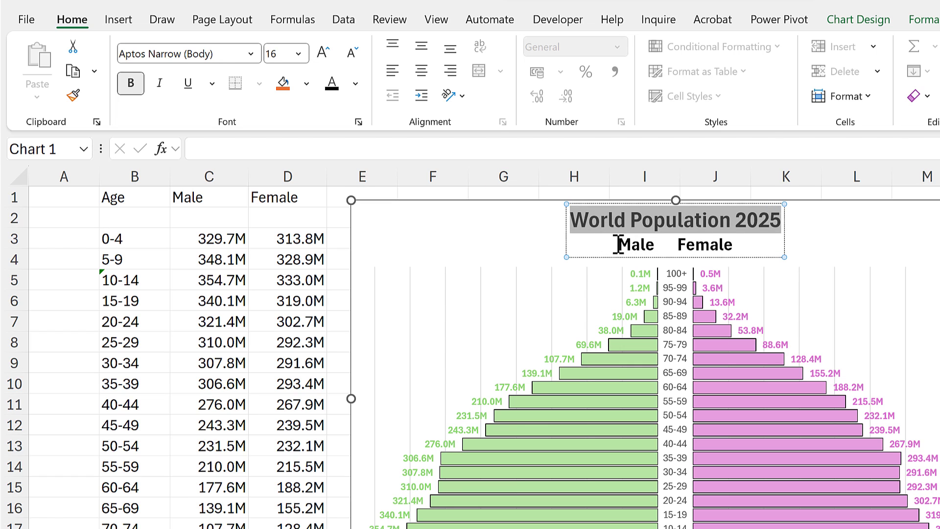
- Colour the word "Male" in the chart title with the same green theme shade as the Male data labels
{"action": "left_click_drag", "start_coordinate": [618, 244], "coordinate": [658, 243]}
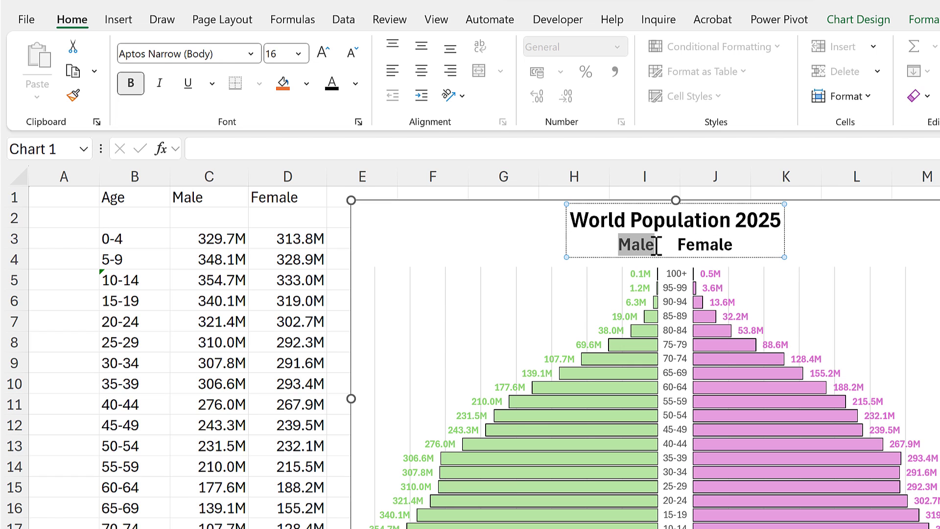
{"action": "left_click", "coordinate": [356, 83]}
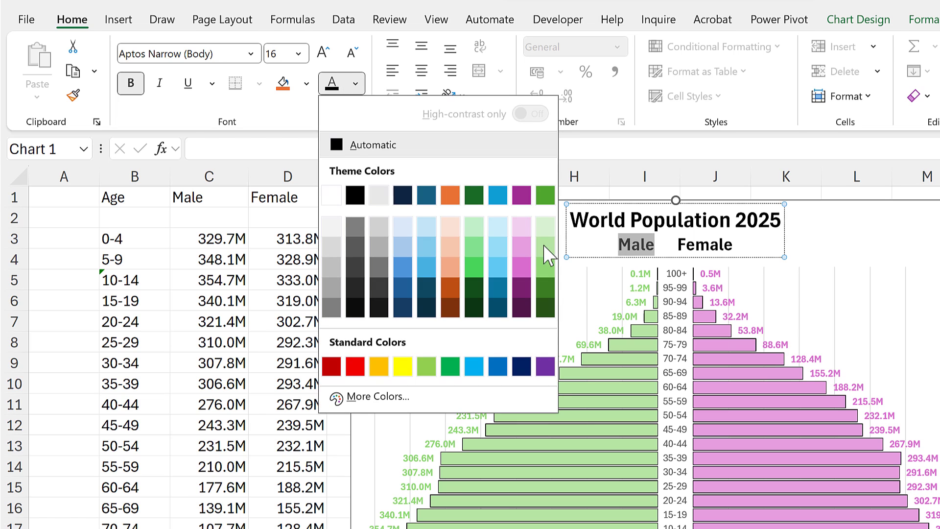
{"action": "left_click", "coordinate": [544, 266]}
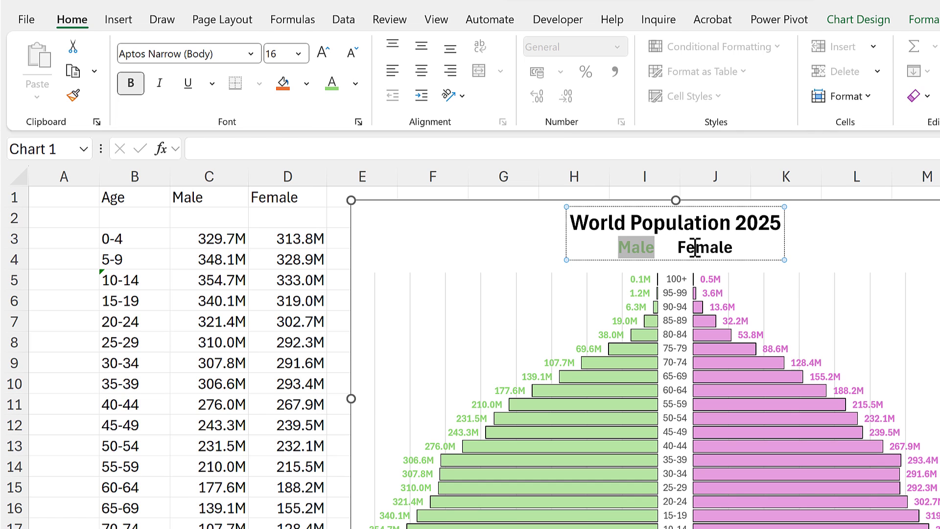
- Colour the word "Female" in the chart title with the Female labels' darker pink theme shade and widen the gap between "Male" and "Female"
{"action": "left_click_drag", "start_coordinate": [677, 247], "coordinate": [734, 247]}
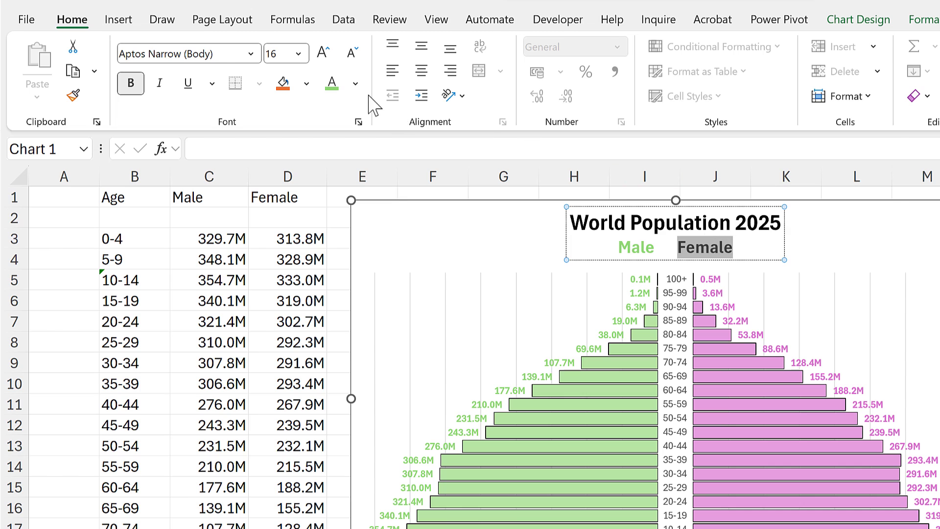
{"action": "left_click", "coordinate": [355, 83]}
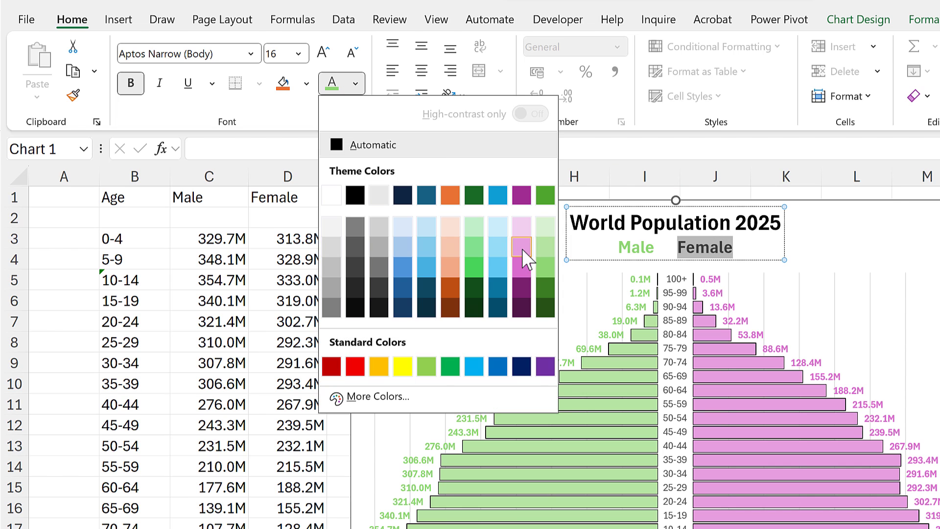
{"action": "left_click", "coordinate": [518, 268]}
{"action": "left_click", "coordinate": [661, 242]}
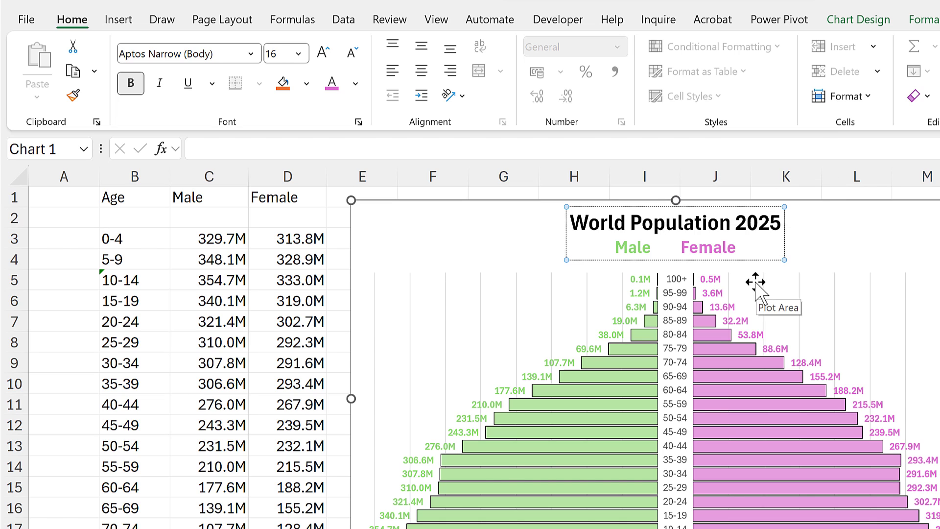
- Shift the chart title slightly to the right so the gap between "Male" and "Female" sits over the age-group labels, and deselect the chart
{"action": "left_click", "coordinate": [626, 207]}
{"action": "left_click_drag", "start_coordinate": [626, 208], "coordinate": [636, 210]}
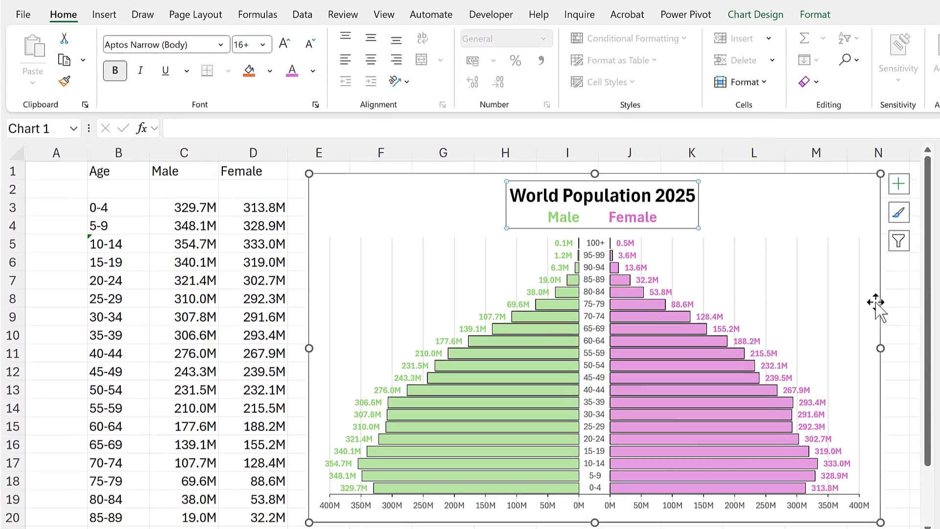
{"action": "double_click", "coordinate": [875, 302]}
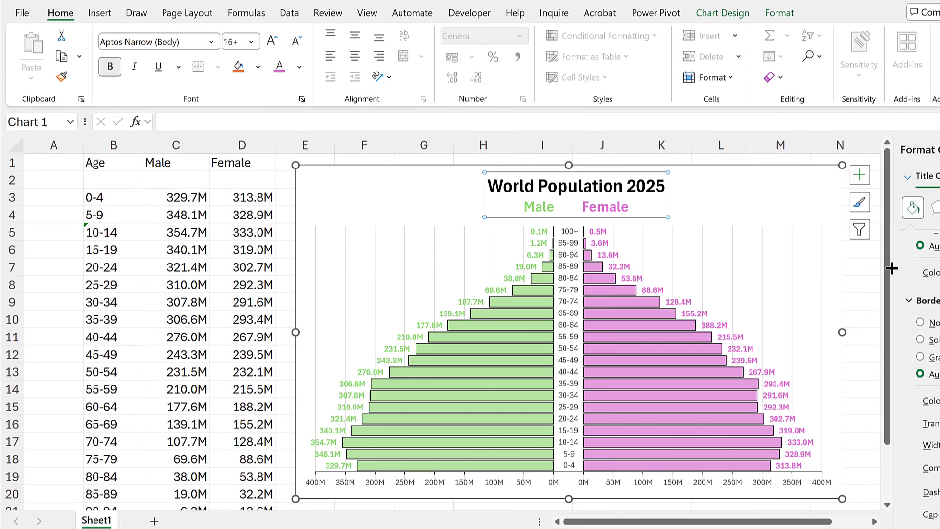
{"action": "left_click", "coordinate": [862, 267]}
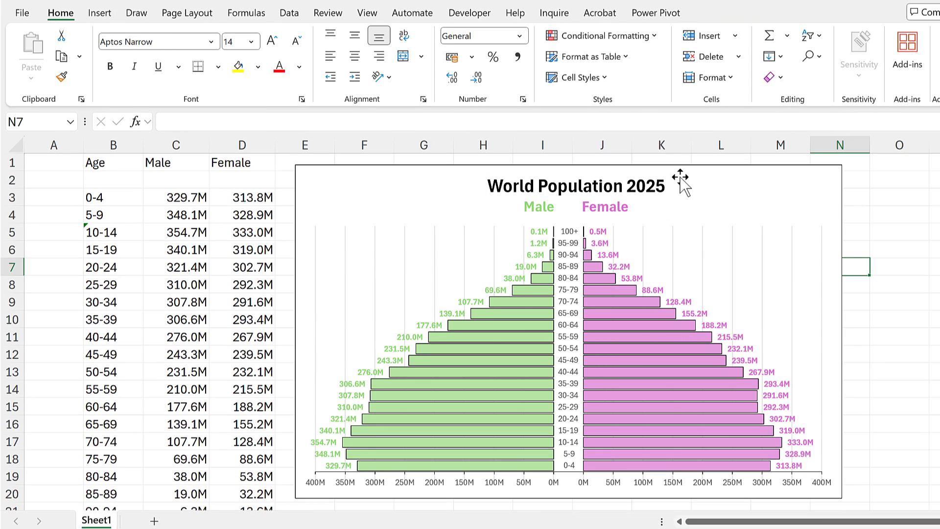
- Draw a rectangle inside the chart around the Male axis labels, from 400M to 0M, and set it to No Fill
{"action": "left_click", "coordinate": [680, 177]}
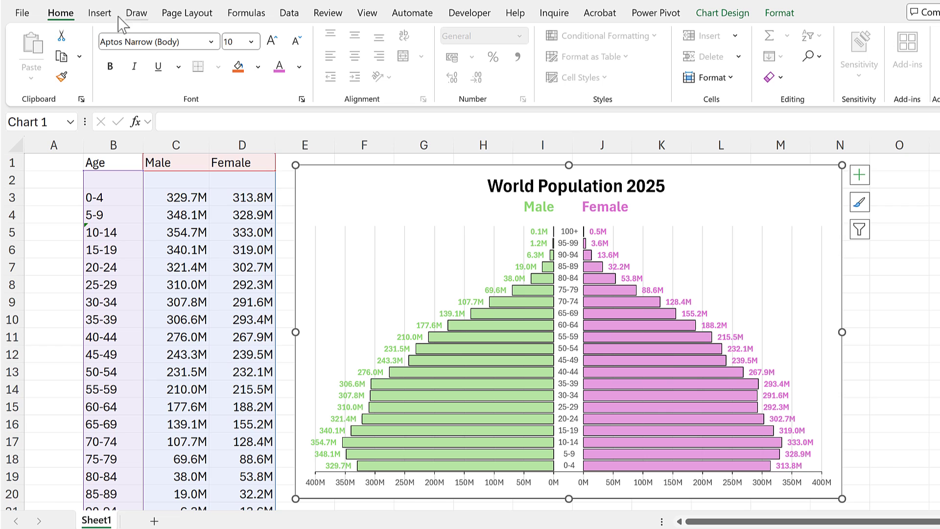
{"action": "left_click", "coordinate": [99, 13]}
{"action": "left_click", "coordinate": [234, 36]}
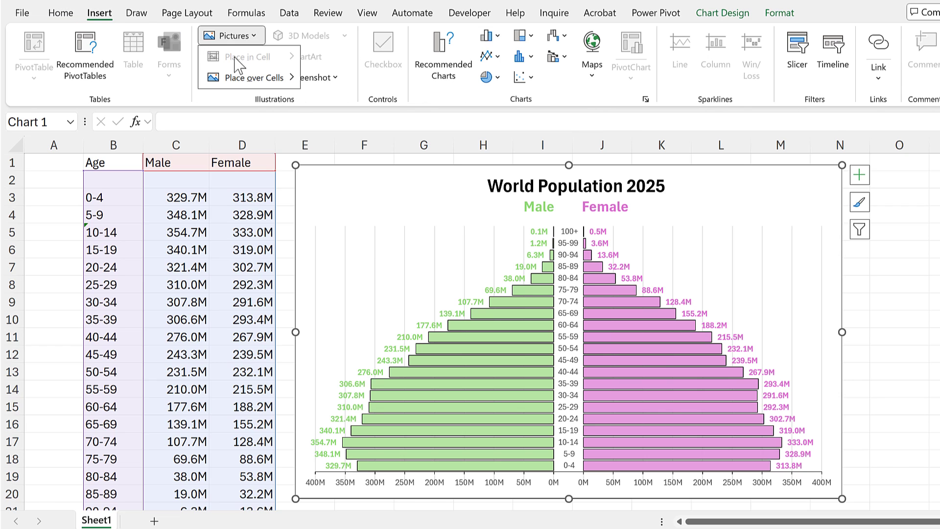
{"action": "left_click", "coordinate": [380, 185]}
{"action": "left_click", "coordinate": [239, 61]}
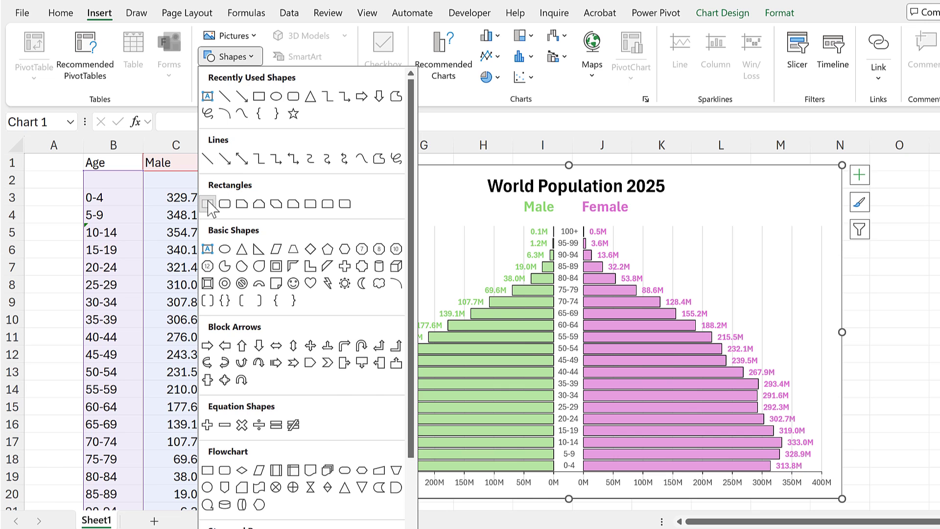
{"action": "left_click", "coordinate": [207, 203]}
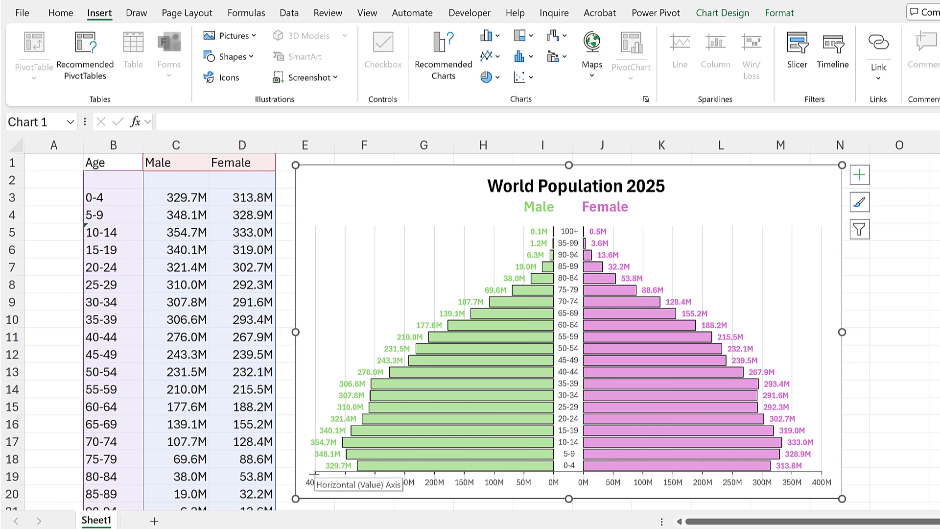
{"action": "left_click_drag", "start_coordinate": [315, 473], "coordinate": [553, 487]}
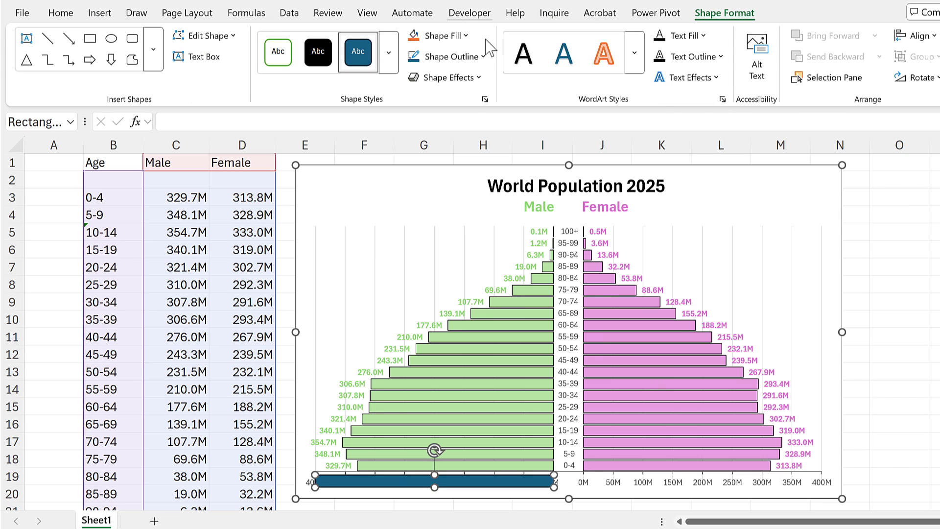
{"action": "left_click", "coordinate": [440, 36]}
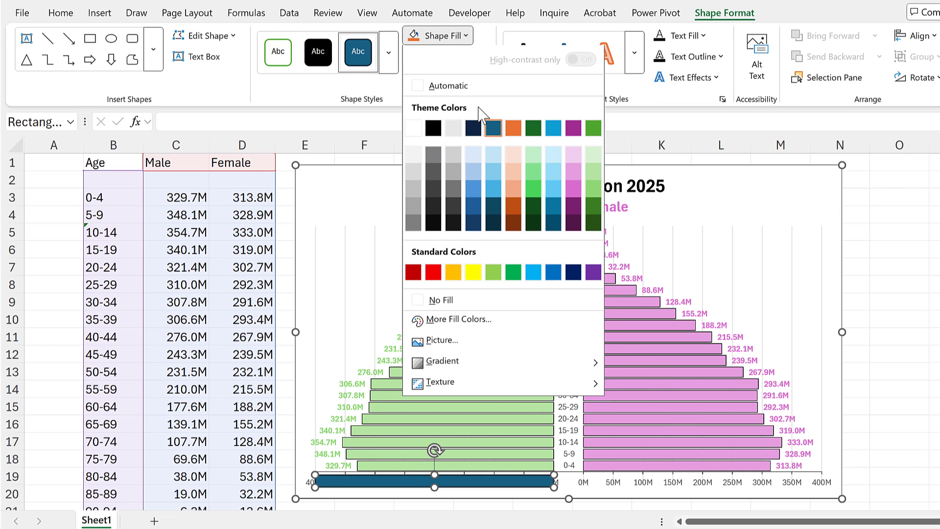
{"action": "left_click", "coordinate": [443, 300]}
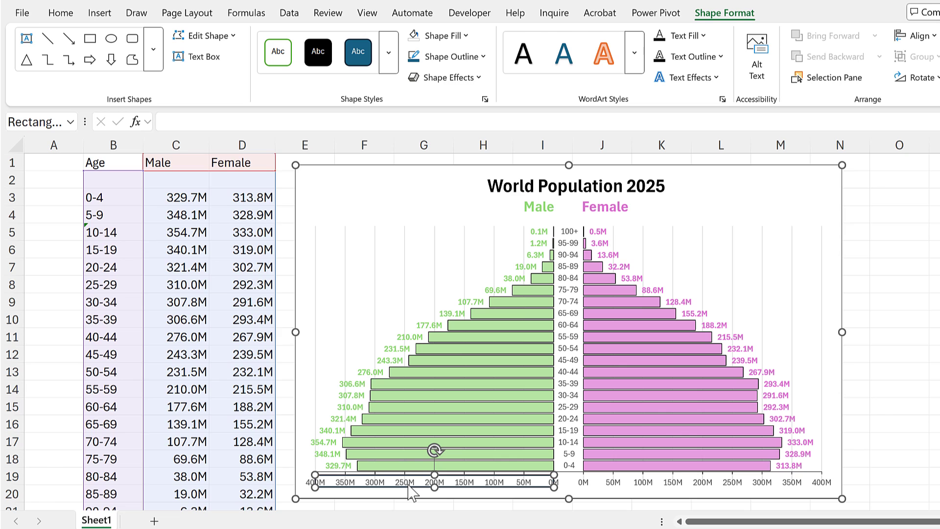
- Duplicate the unfilled rectangle and place the copy around the Female axis labels, from 0M to 400M
{"action": "left_click_drag", "start_coordinate": [411, 495], "coordinate": [676, 488]}
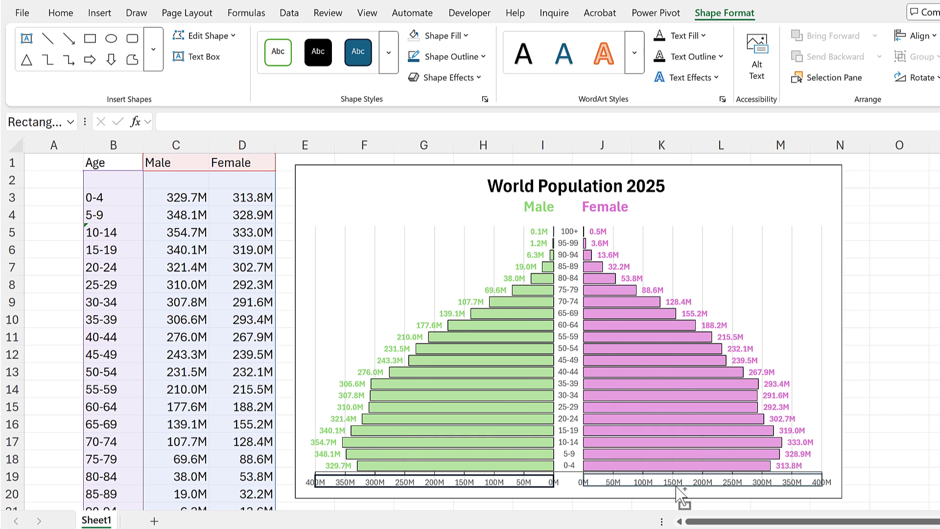
{"action": "left_click", "coordinate": [676, 488], "text": "shift"}
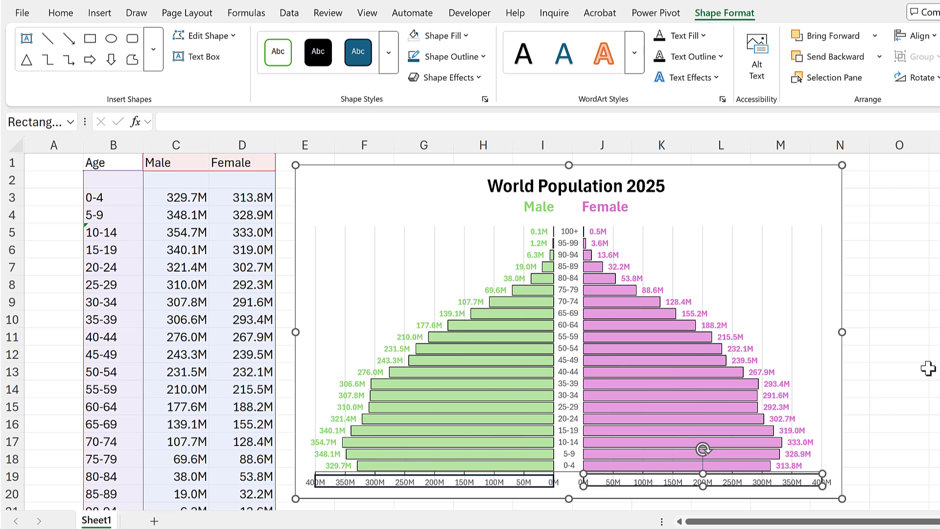
{"action": "left_click", "coordinate": [577, 479]}
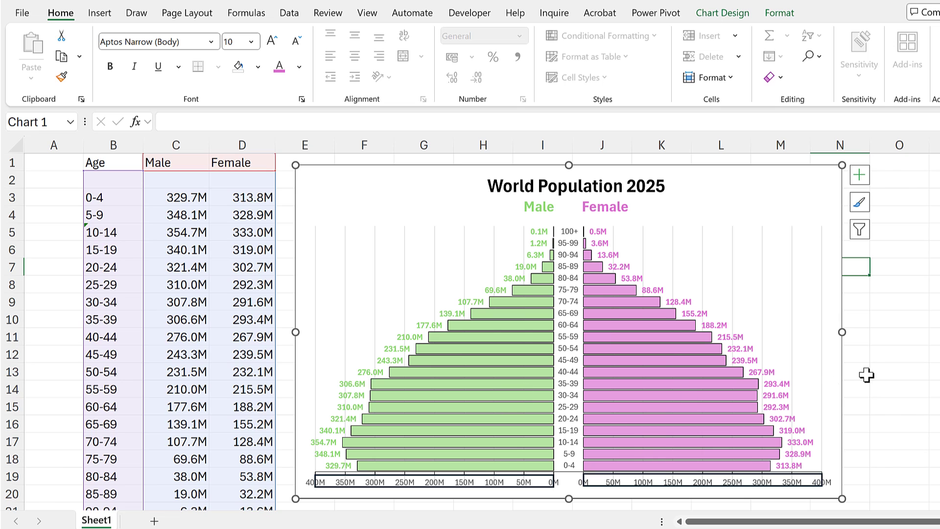
- Delete both rectangles around the Male and Female axis labels and deselect the chart
{"action": "left_click", "coordinate": [599, 486]}
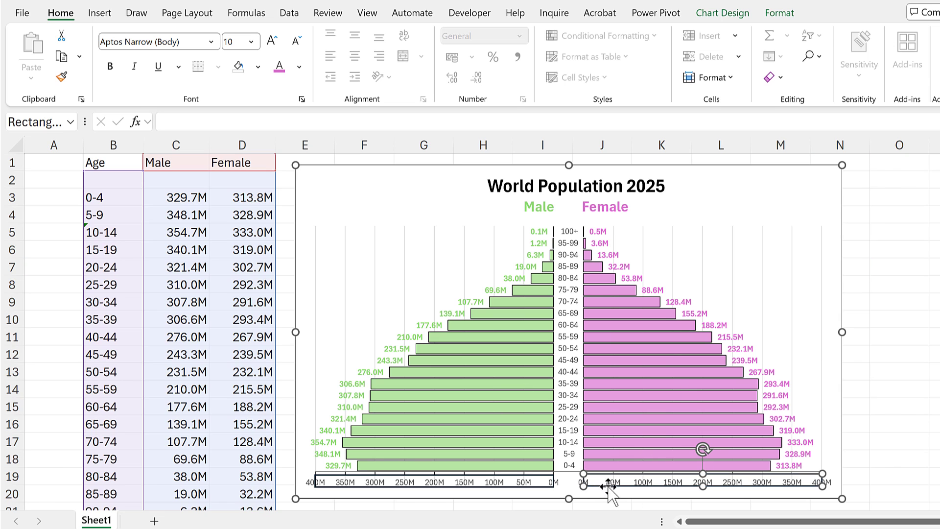
{"action": "left_click", "coordinate": [548, 490]}
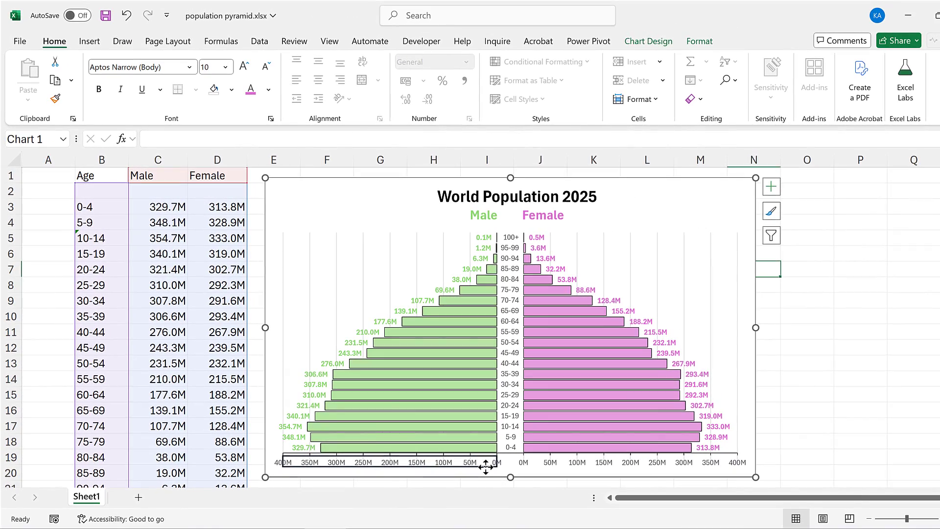
{"action": "left_click", "coordinate": [485, 468]}
{"action": "key", "text": "Escape"}
{"action": "left_click", "coordinate": [840, 290]}
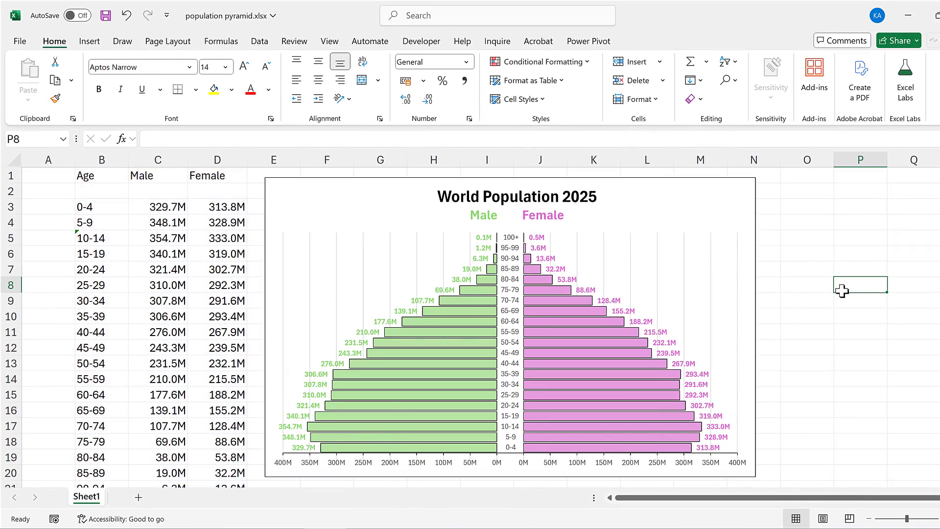